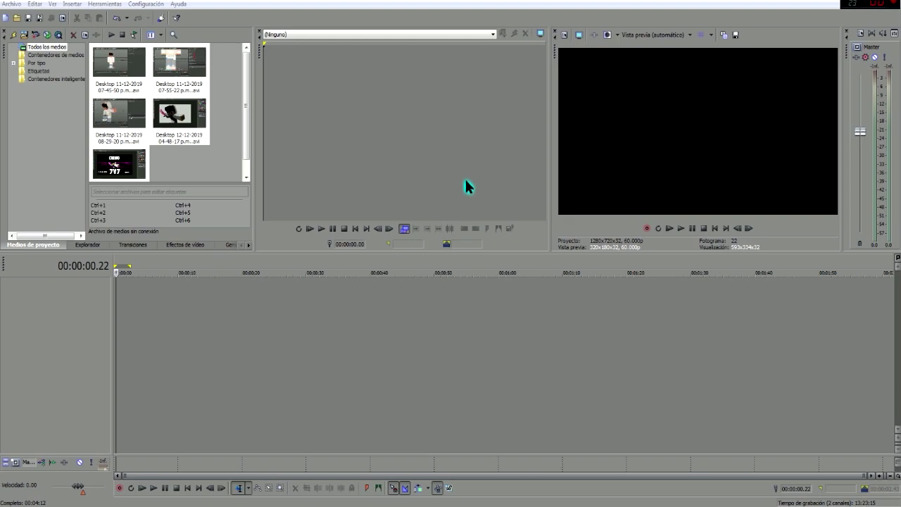
- Select and deselect the animation clips in the Project Media bin
left_click(466, 186)
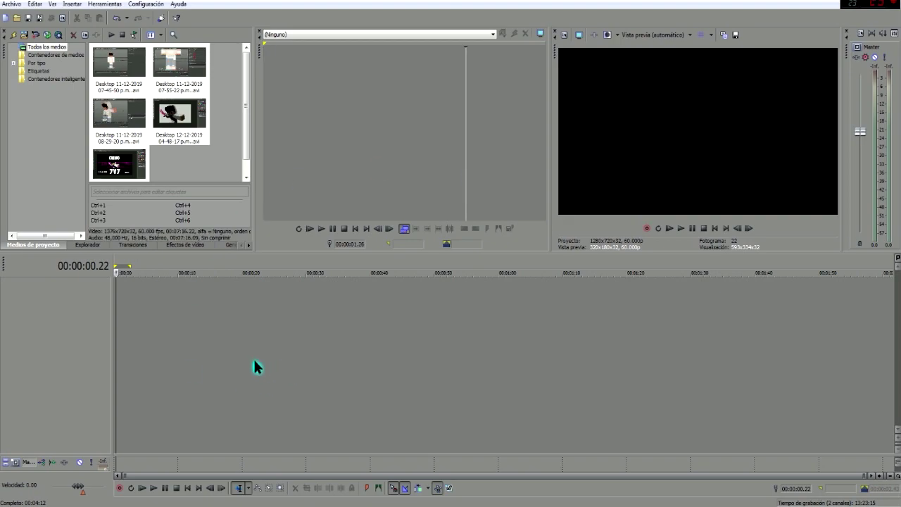
mouse_move(136, 504)
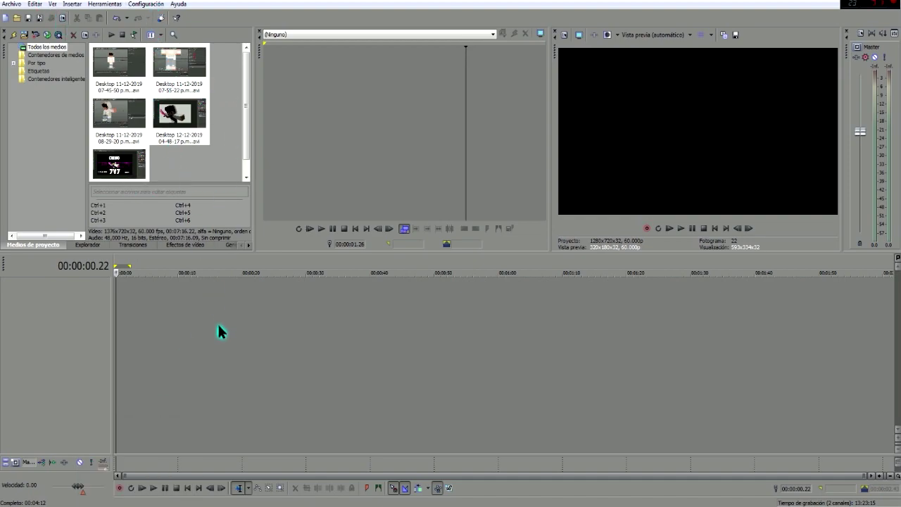
left_click(240, 123)
key("ctrl+a")
left_click(219, 165)
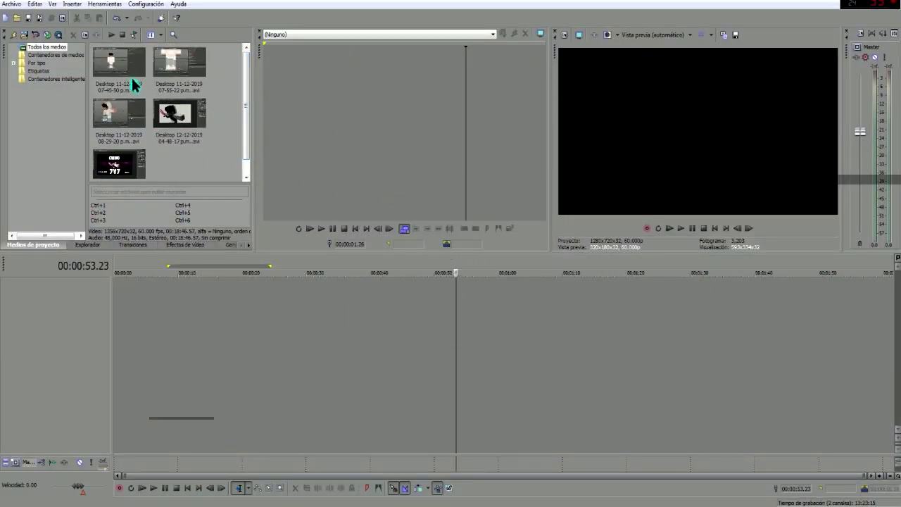
left_click(173, 60)
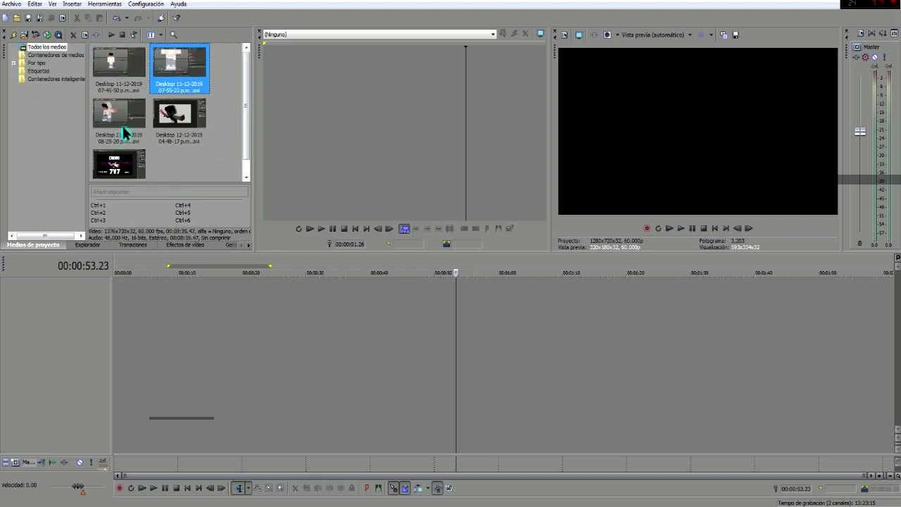
left_click(169, 123)
left_click(120, 162)
- Scrub the playhead across the timeline and return it to the start
scroll(242, 146, "down", 1)
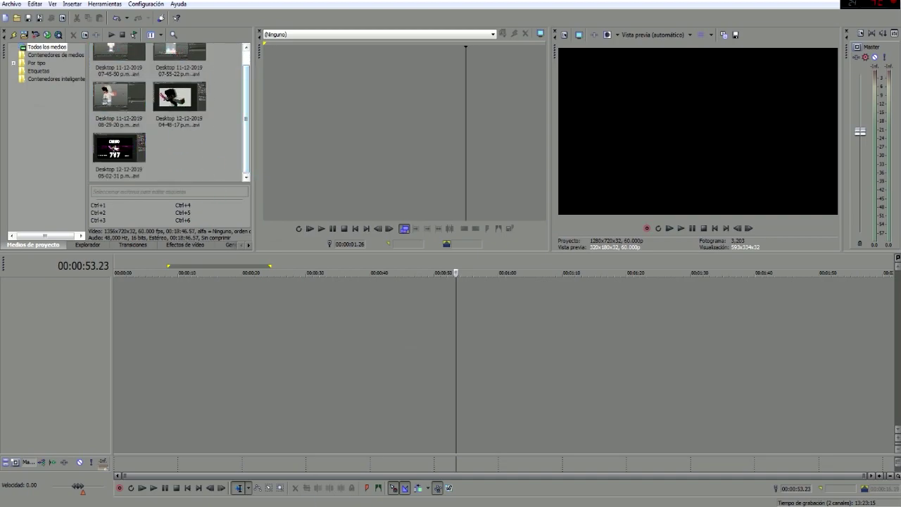
left_click(205, 352)
left_click(660, 352)
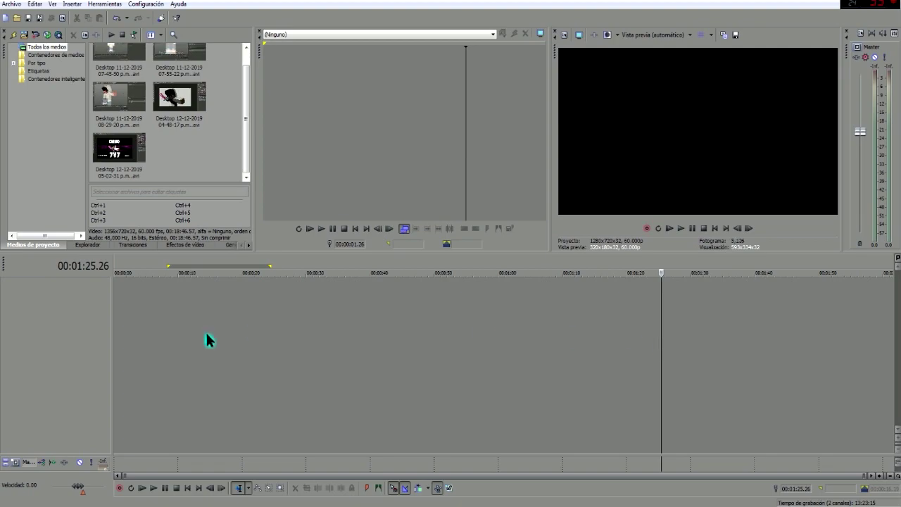
left_click(148, 359)
scroll(246, 160, "up", 1)
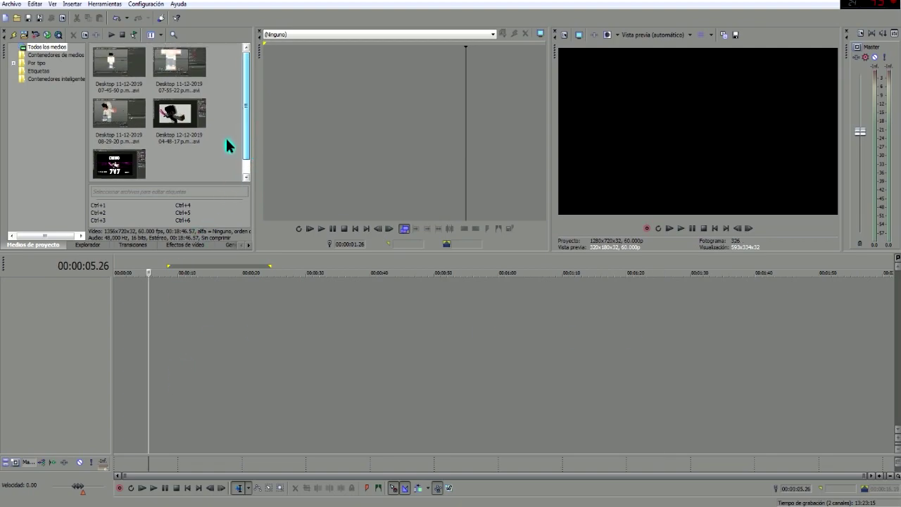
left_click(133, 366)
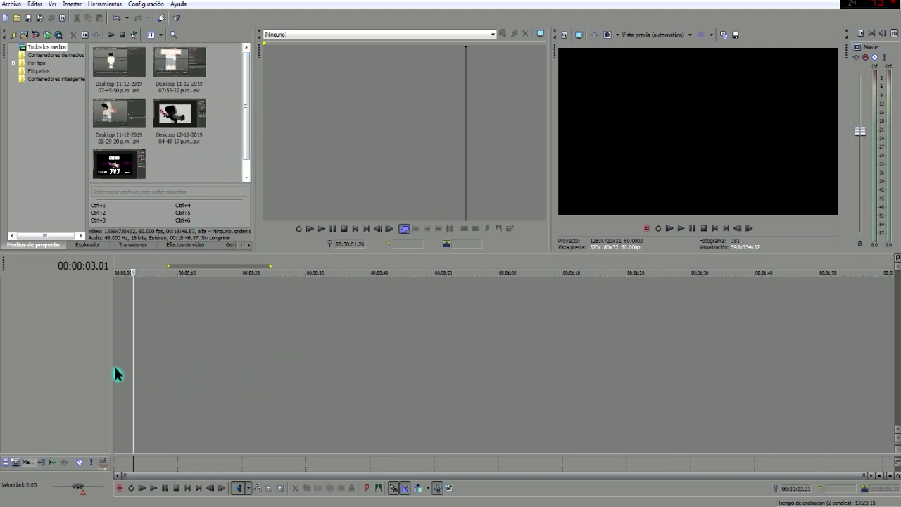
left_click(115, 367)
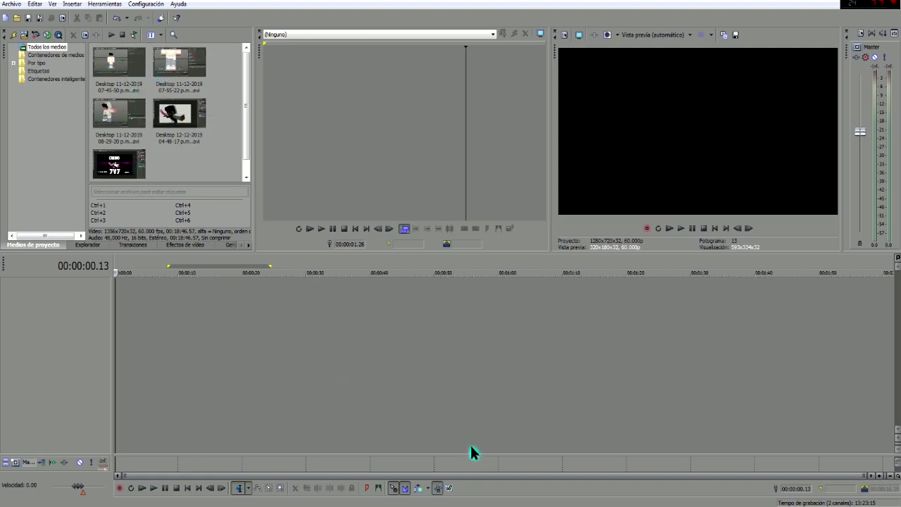
- Drag the first animation clip onto the timeline and preview it from start to about 7:05
left_click_drag(119, 62, 293, 318)
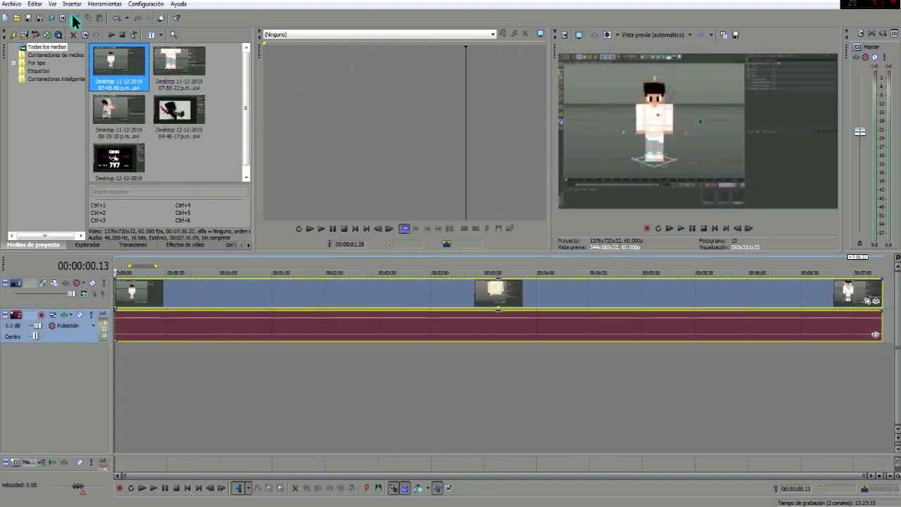
left_click(798, 416)
left_click(862, 383)
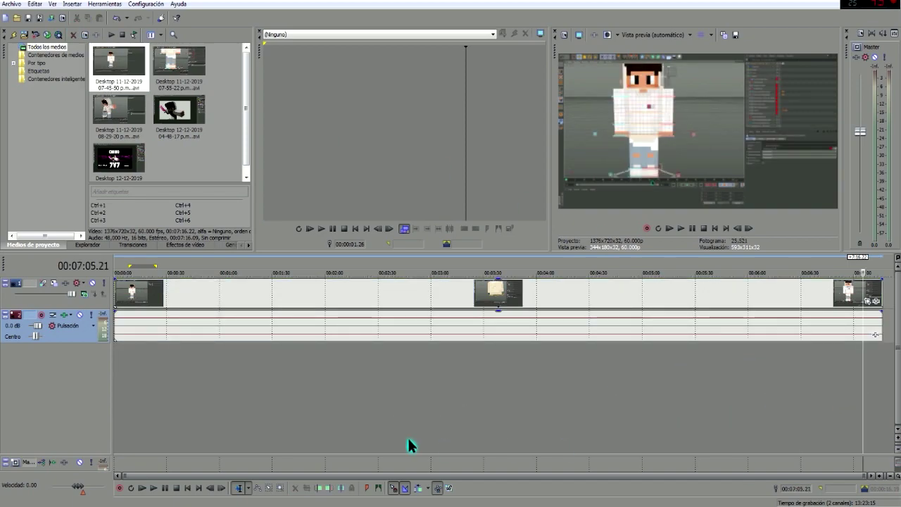
left_click(410, 445)
left_click(170, 388)
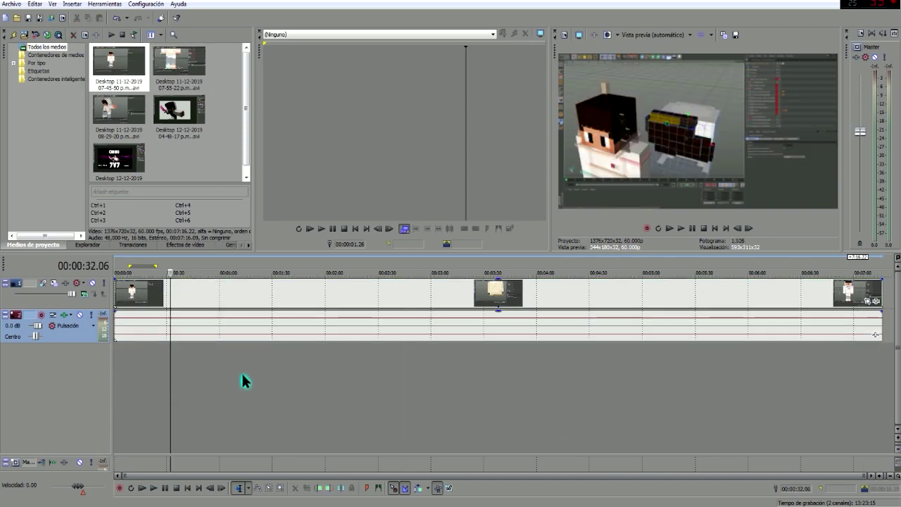
left_click(877, 363)
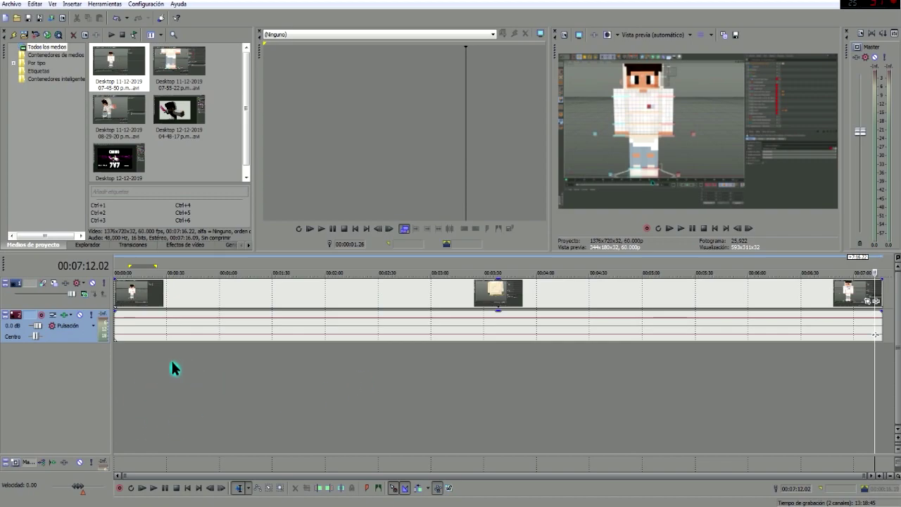
left_click(135, 361)
left_click(223, 355)
left_click(115, 366)
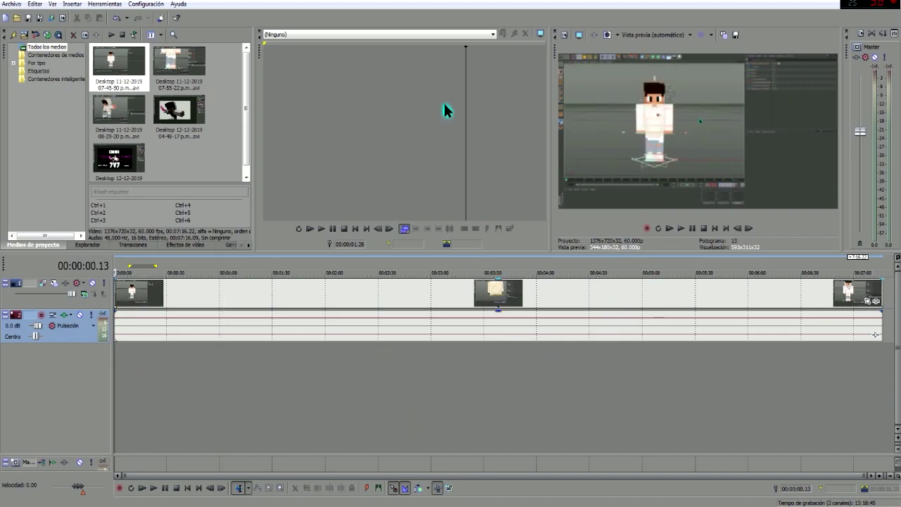
- In Project Properties, change the width from 1376 to 1280 for a 1280x720 project
left_click(14, 8)
left_click(16, 229)
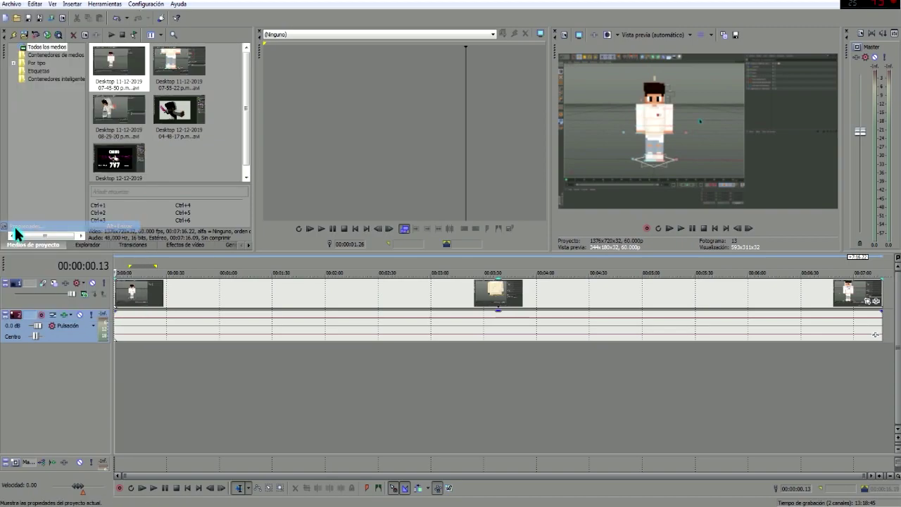
double_click(398, 109)
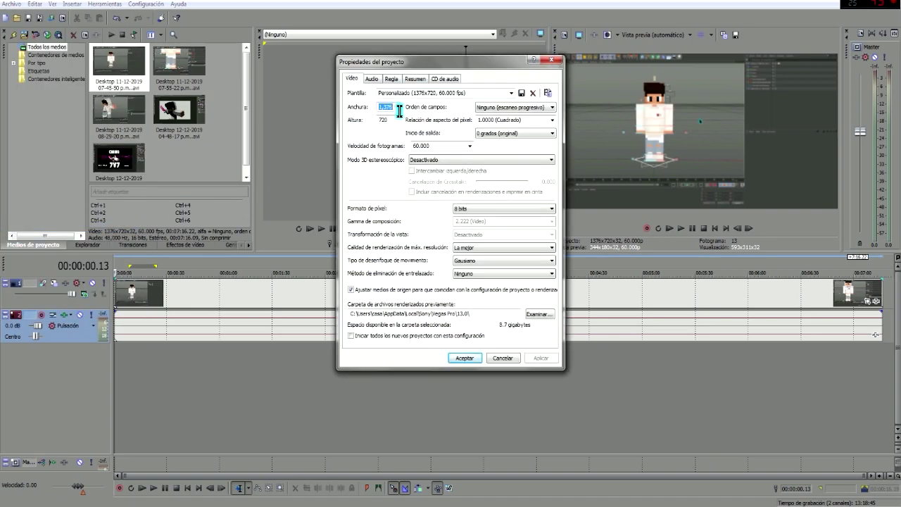
type("12")
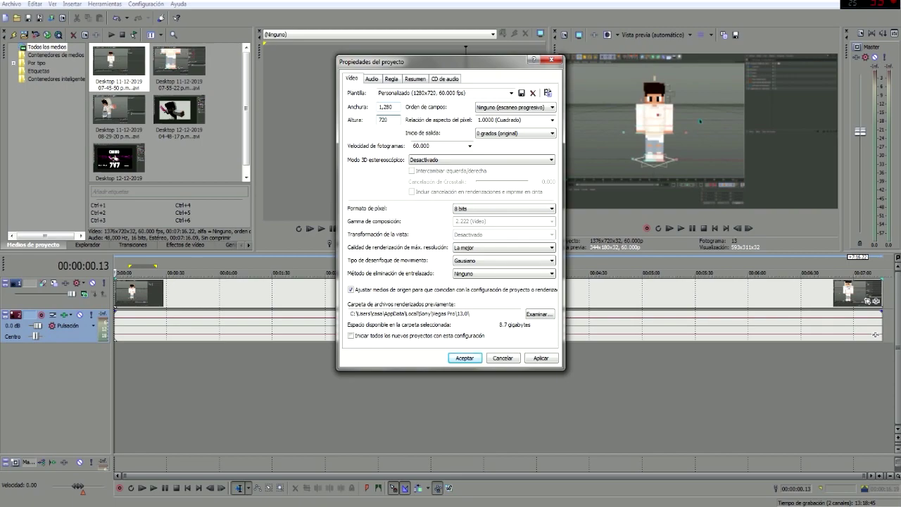
left_click(461, 357)
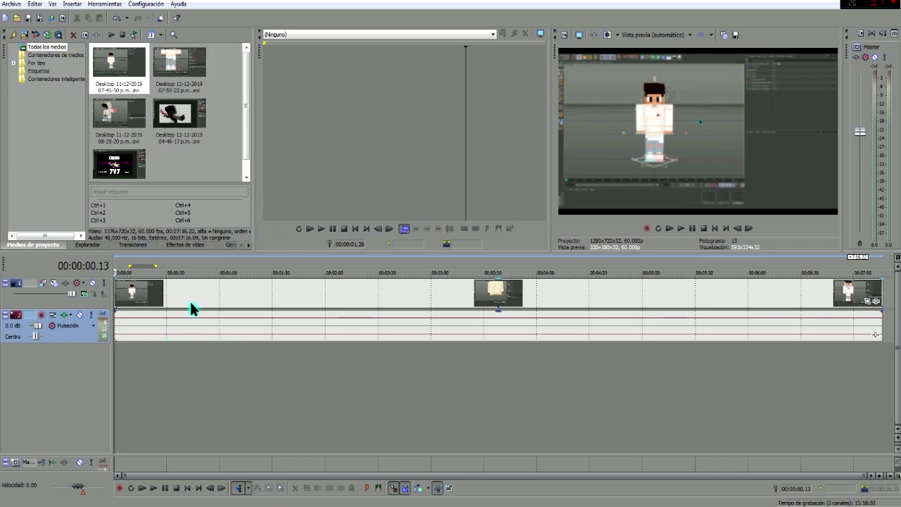
- In the video event's properties, untick maintain aspect ratio and disable resampling
right_click(335, 285)
left_click(154, 305)
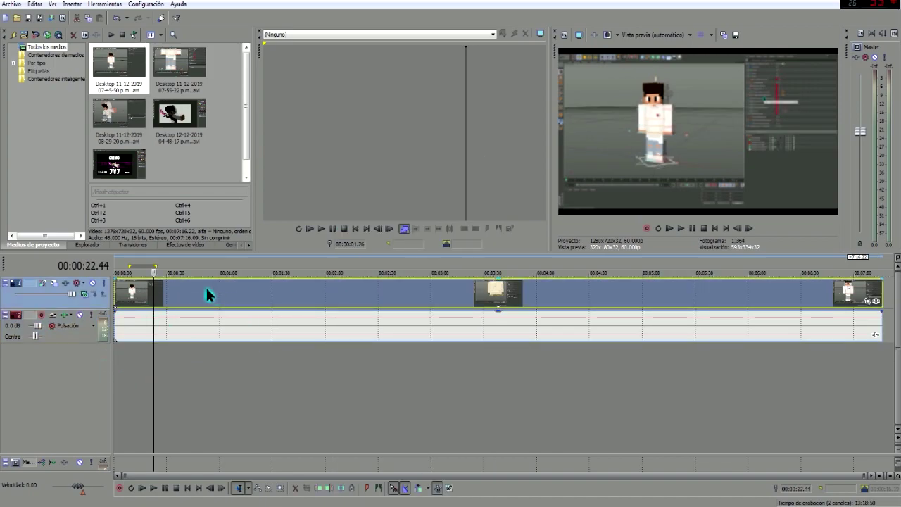
left_click(291, 303)
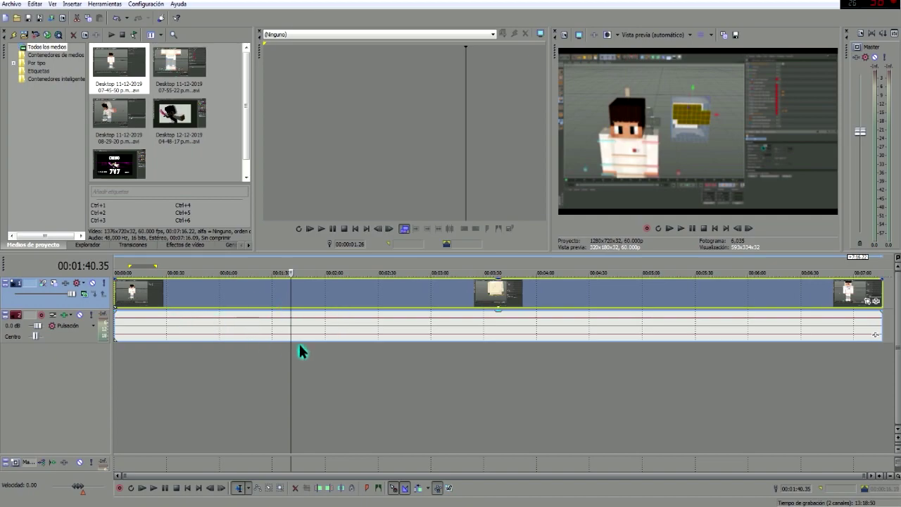
right_click(226, 302)
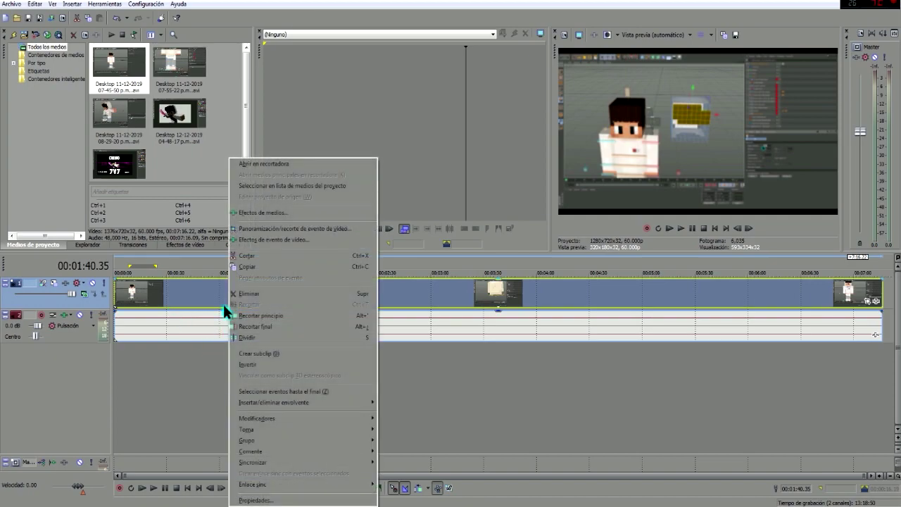
left_click(257, 500)
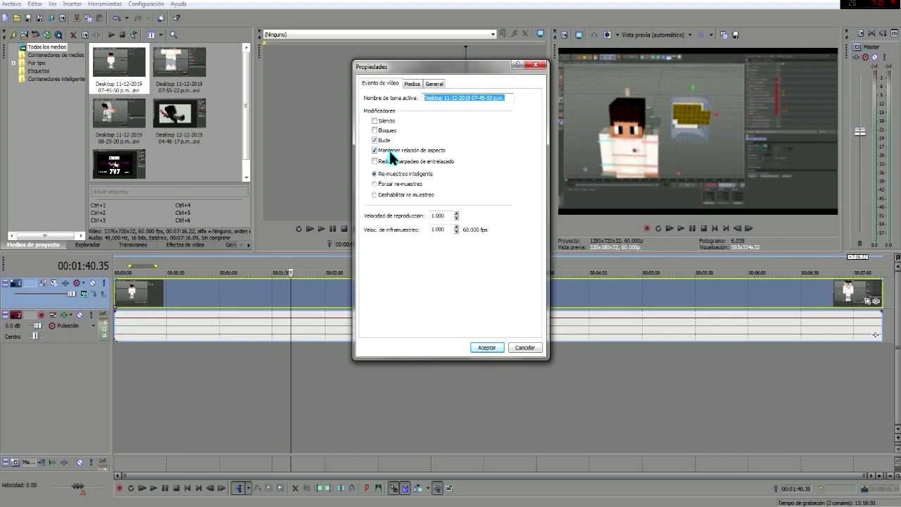
left_click(390, 152)
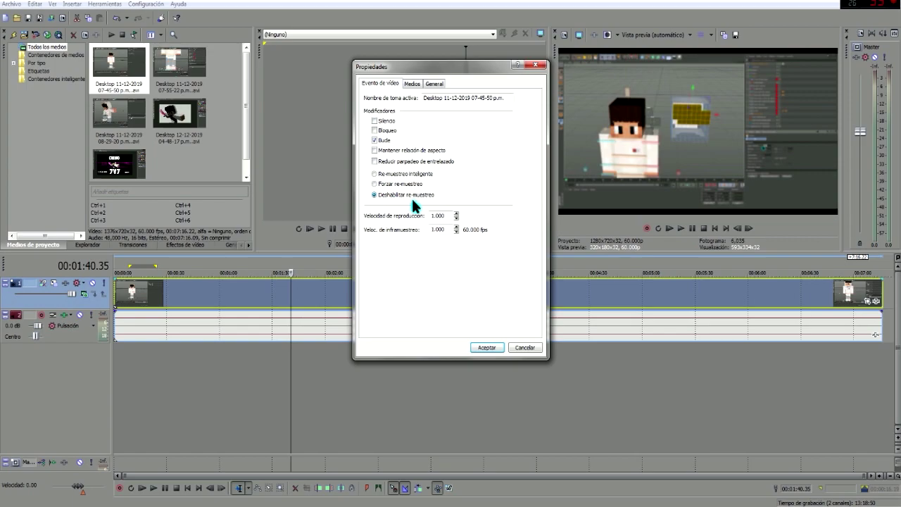
left_click(496, 344)
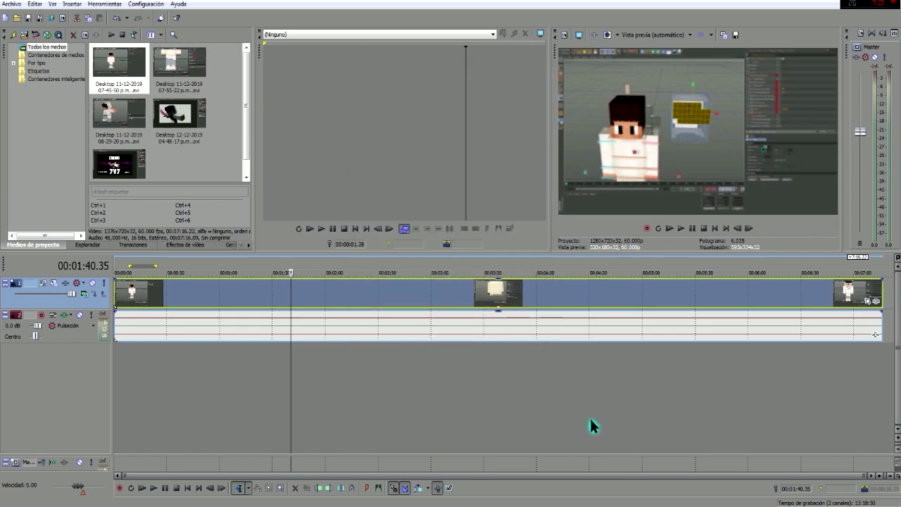
left_click(613, 404)
left_click(722, 360)
left_click(335, 401)
left_click(244, 405)
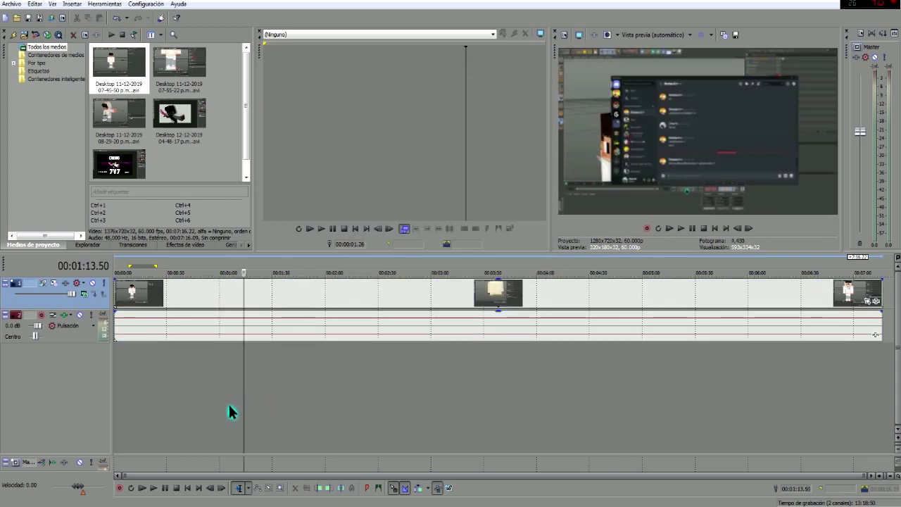
left_click(663, 351)
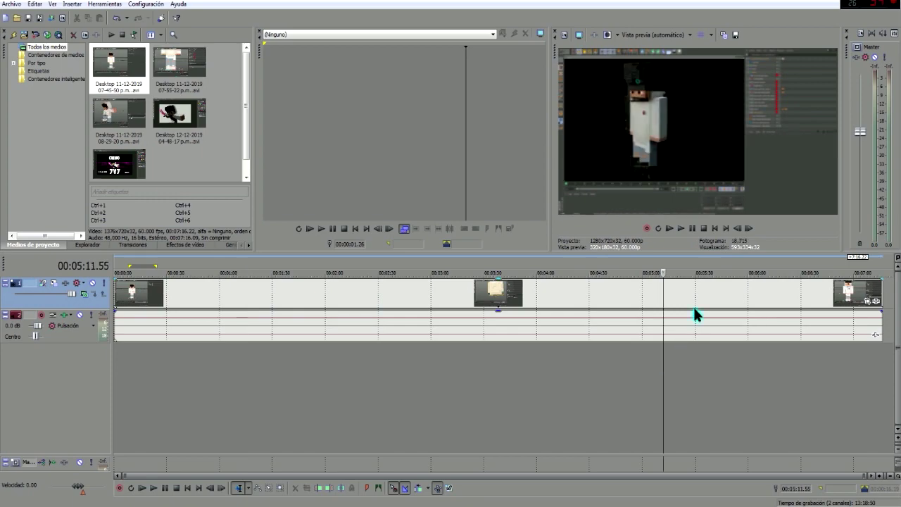
left_click(153, 394)
left_click(117, 400)
left_click(161, 389)
left_click(221, 382)
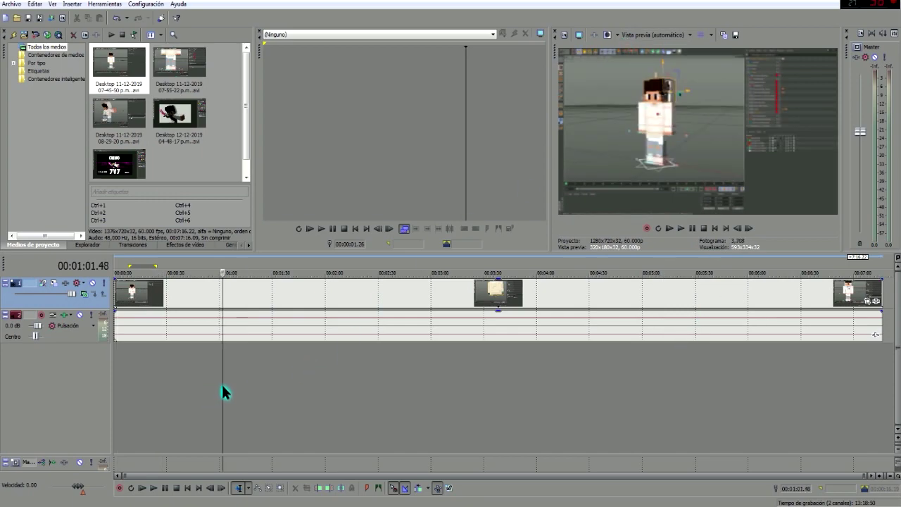
left_click(289, 379)
left_click(115, 378)
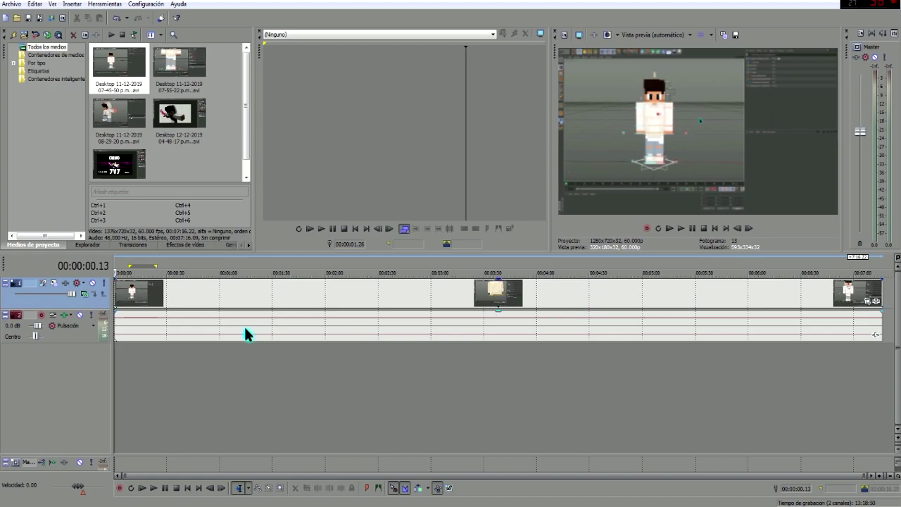
left_click(704, 392)
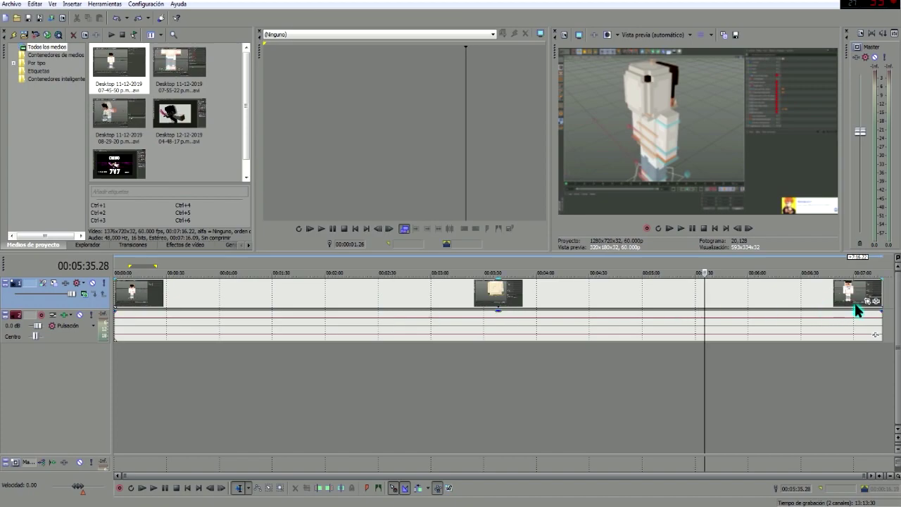
- Drag the video events' right edge left so the clips end near 1:47
left_click_drag(879, 300, 305, 300)
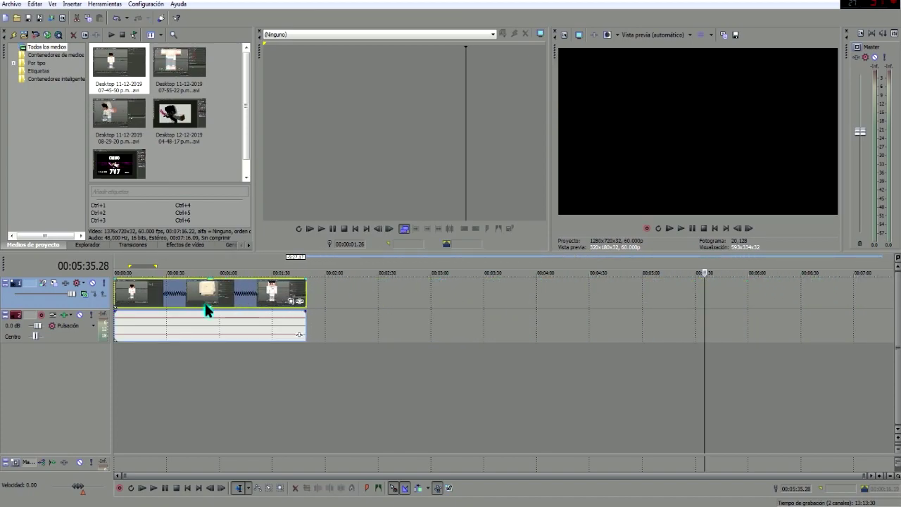
left_click(334, 401)
left_click(262, 299)
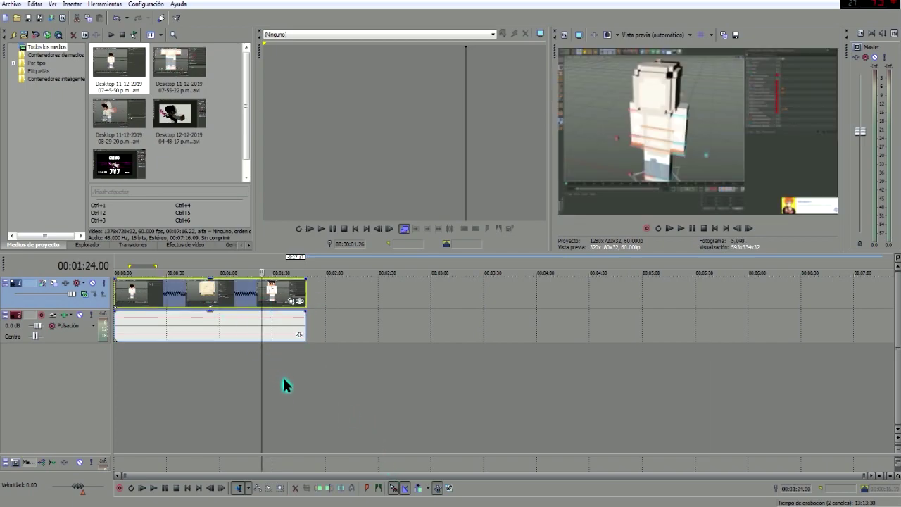
left_click(860, 342)
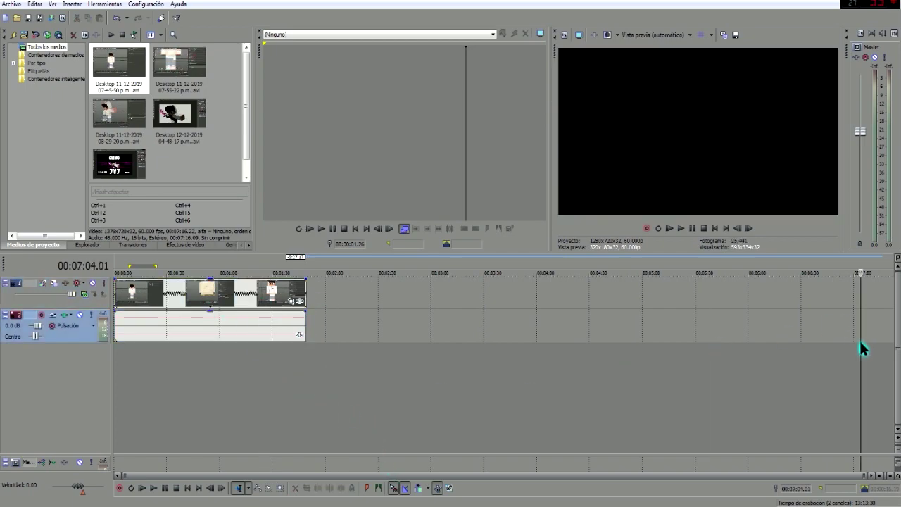
left_click(303, 366)
left_click(159, 396)
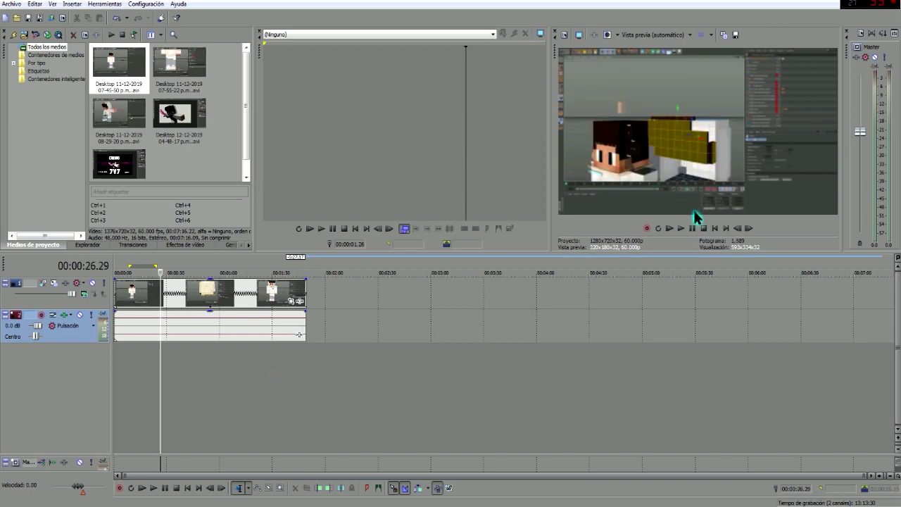
- Play back the compressed clips, stop, and reselect the video clips near 0:57
left_click(681, 228)
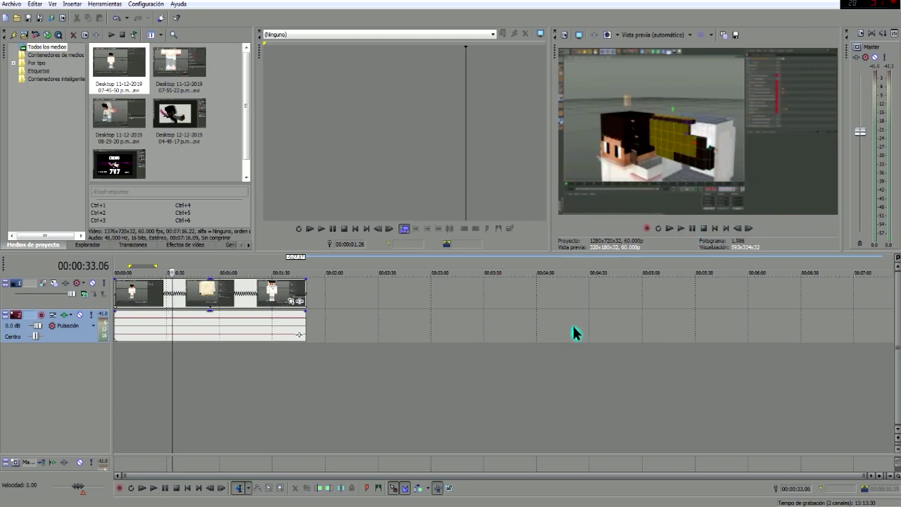
left_click(313, 416)
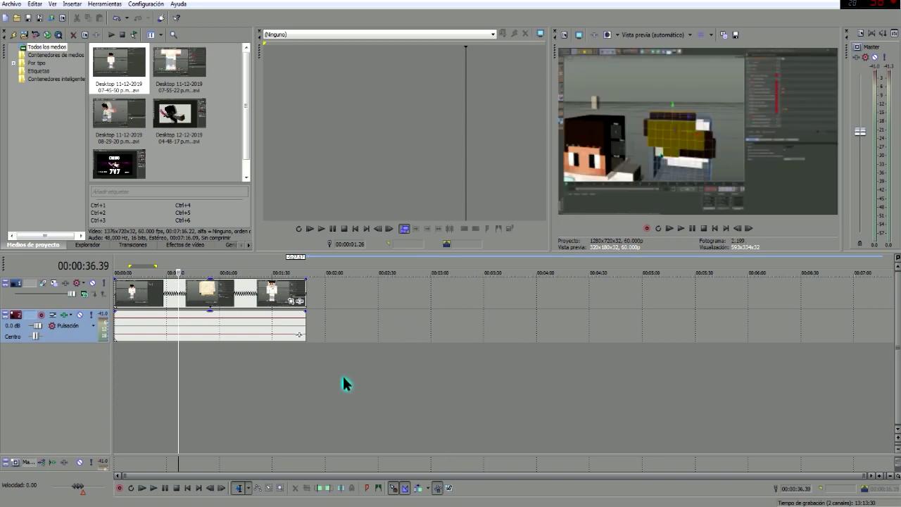
left_click(211, 320)
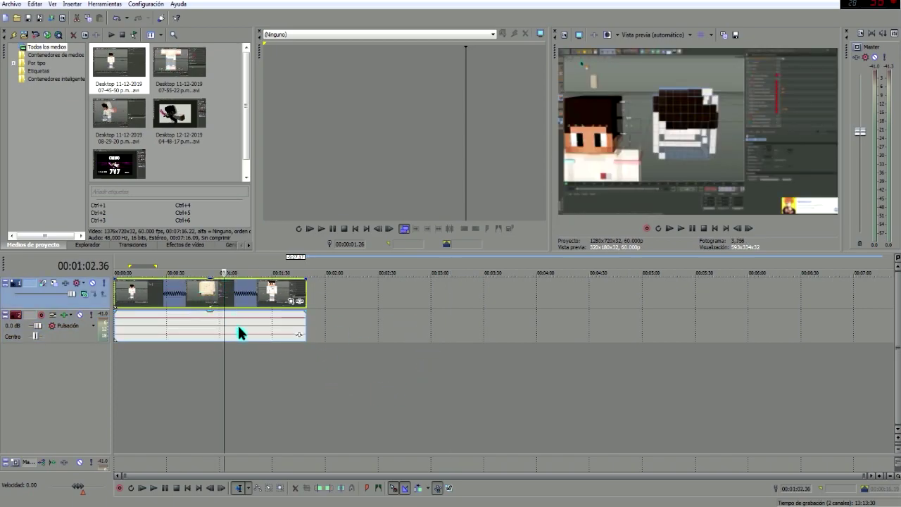
left_click(237, 323)
left_click(216, 301)
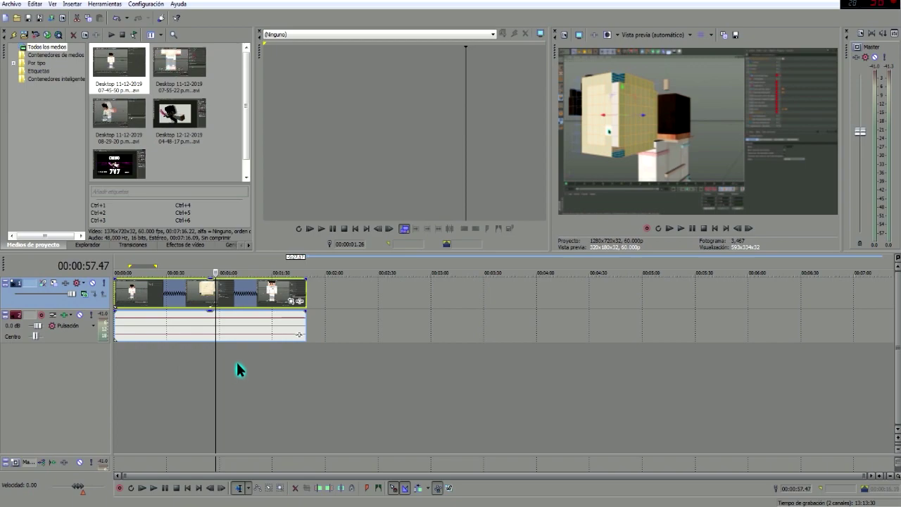
- Select the audio event and delete it from the timeline
left_click(237, 336)
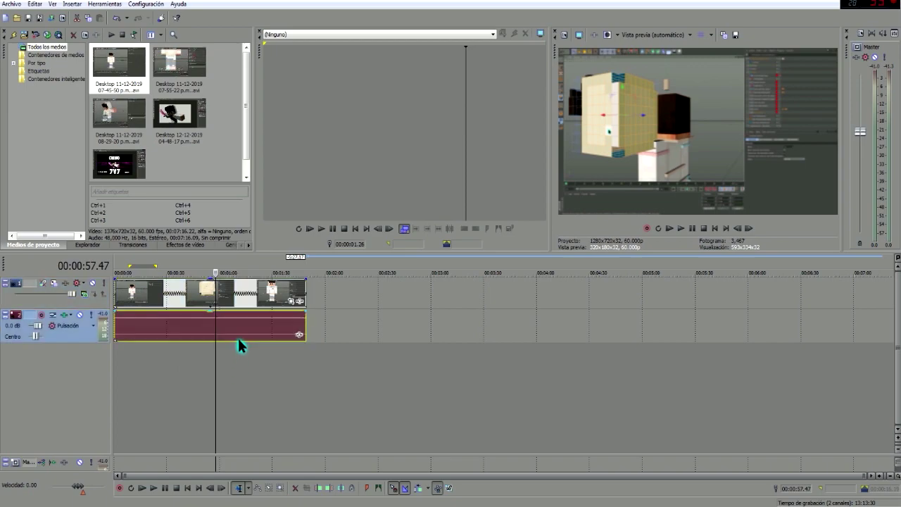
mouse_move(255, 299)
left_mouse_down()
mouse_move(314, 294)
mouse_move(191, 288)
left_mouse_up()
left_click(203, 326)
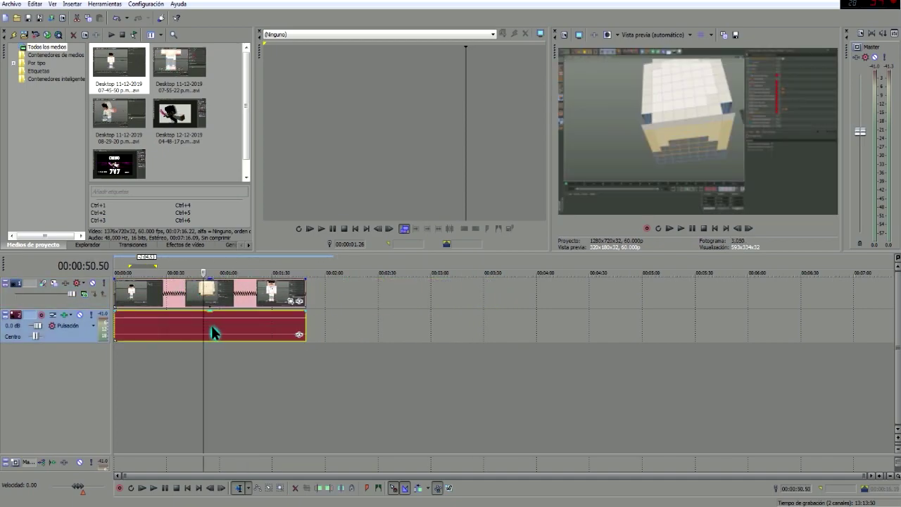
right_click(211, 327)
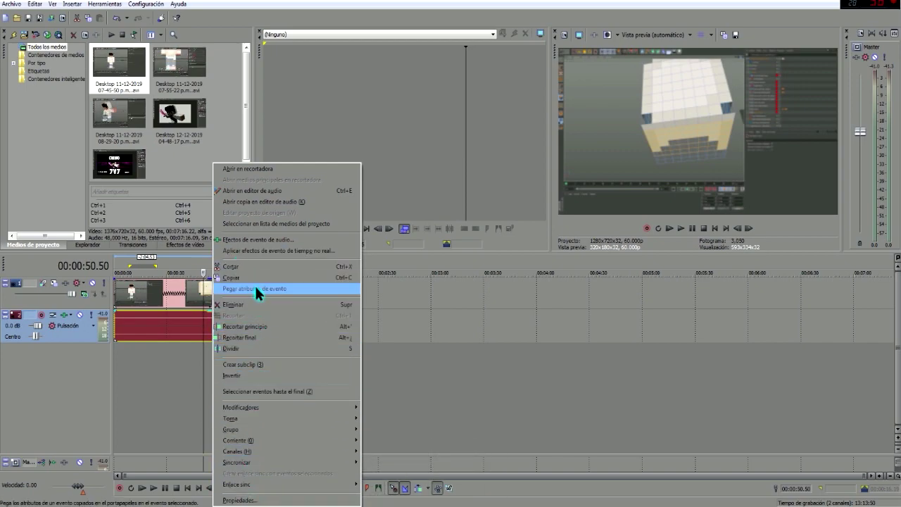
left_click(252, 306)
left_click(277, 355)
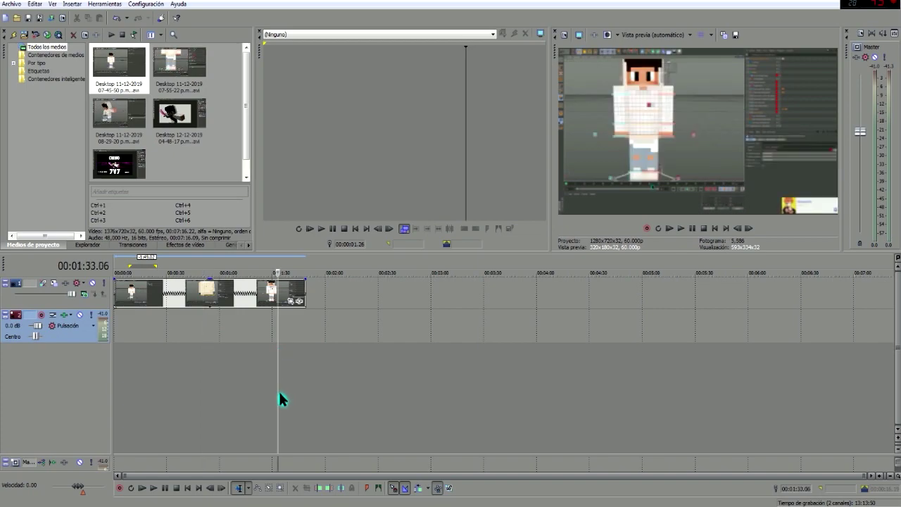
left_click(214, 380)
left_click(223, 362)
left_click(293, 344)
left_click(216, 393)
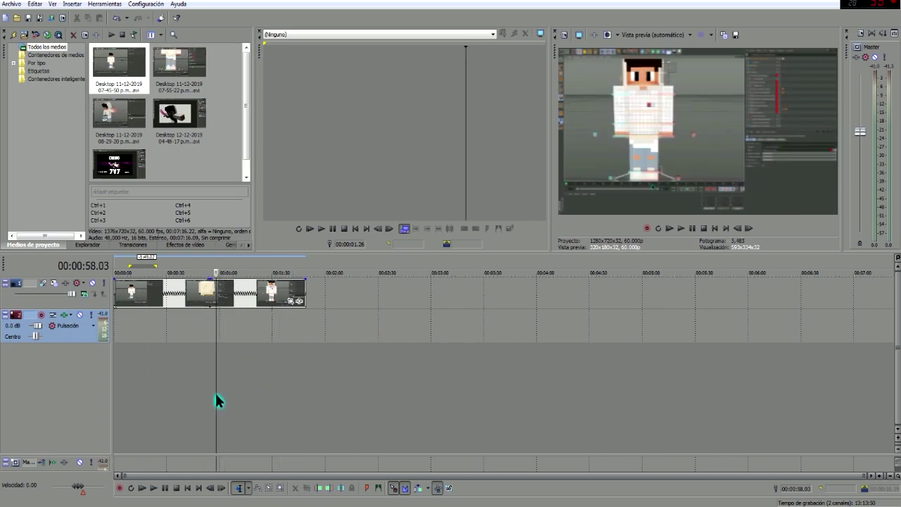
left_click(234, 408)
left_click(147, 401)
left_click(227, 378)
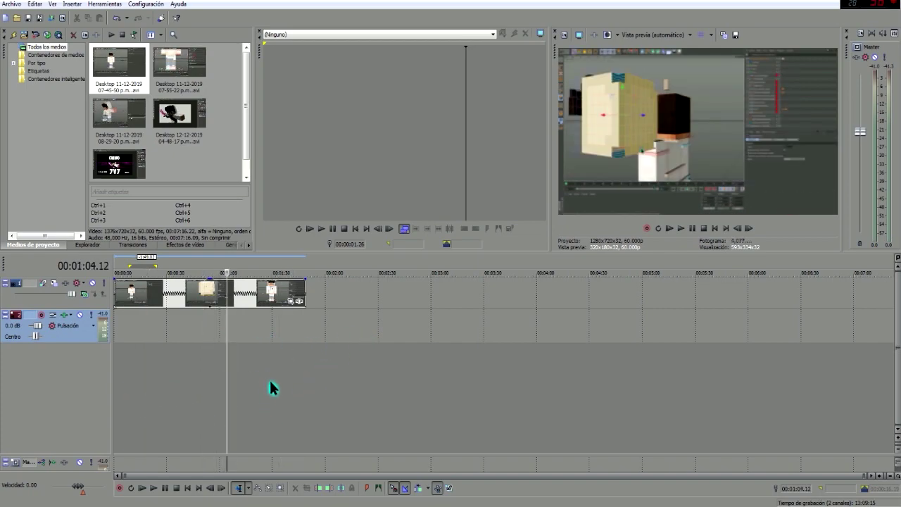
left_click(205, 394)
left_click(221, 391)
left_click(192, 391)
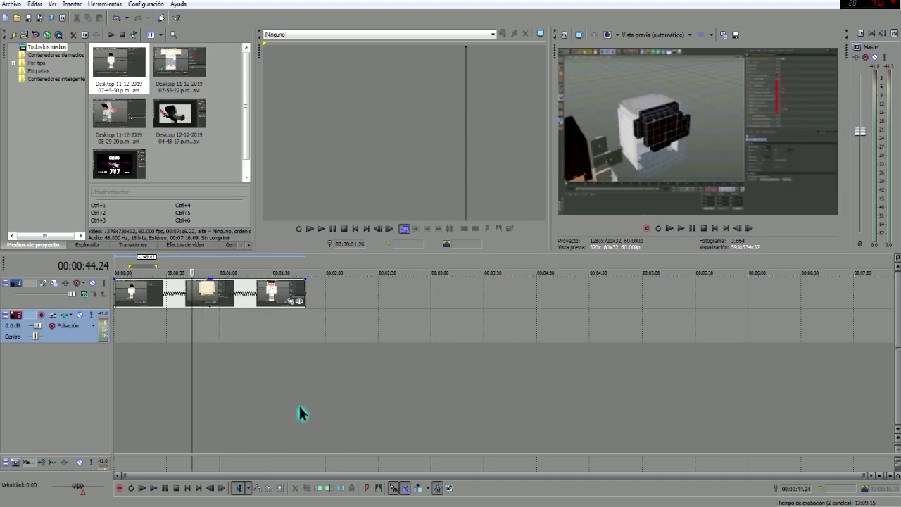
left_click(284, 377)
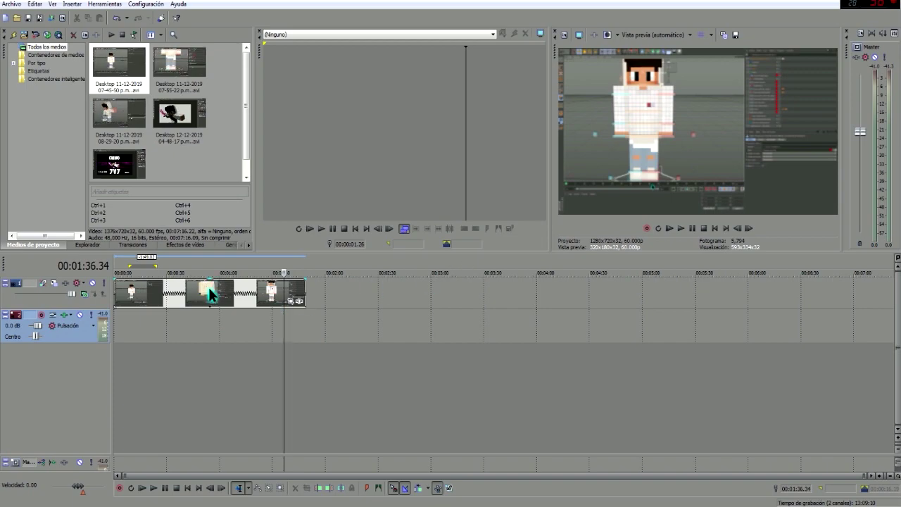
left_click(197, 330)
left_click(261, 294)
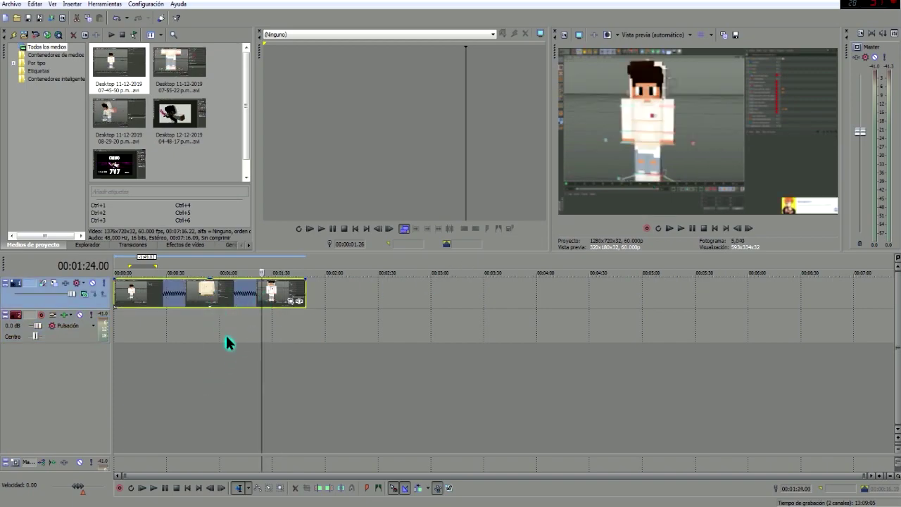
- Add a velocity envelope raised to 238%, then drag the event's end left toward 0:30
right_click(240, 292)
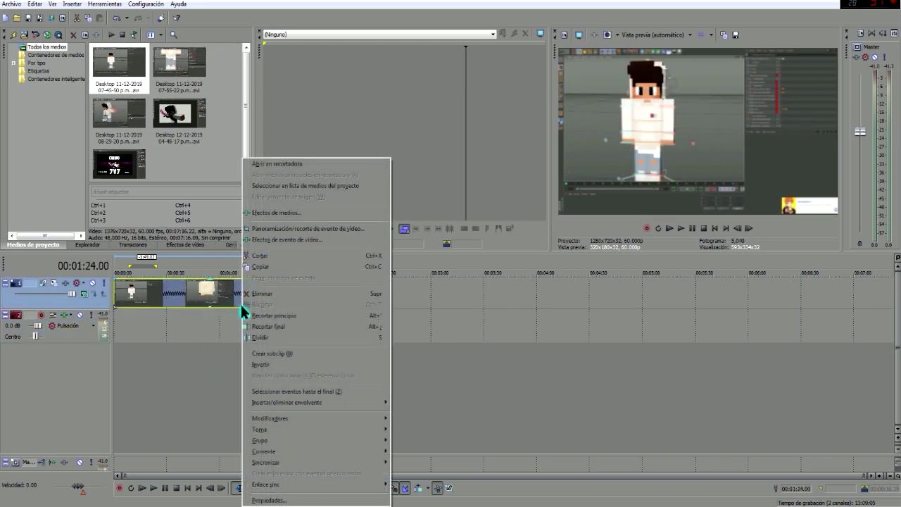
mouse_move(353, 418)
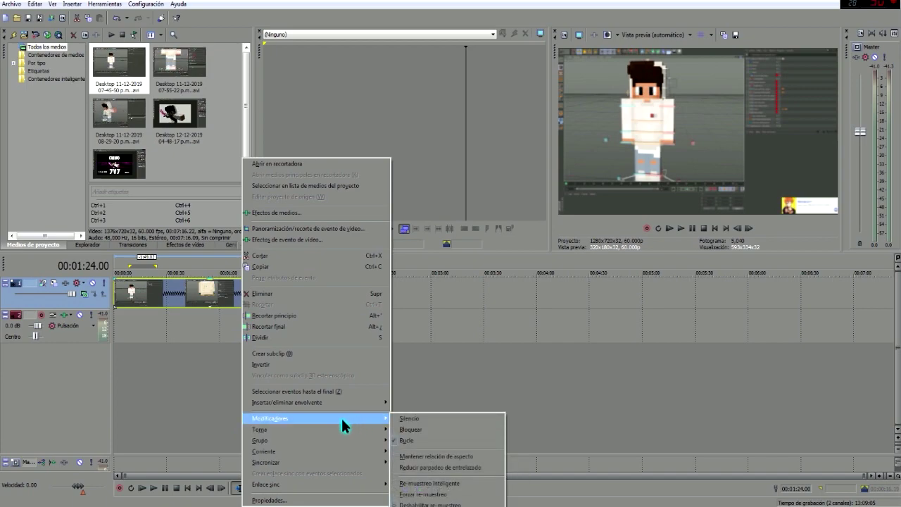
mouse_move(271, 403)
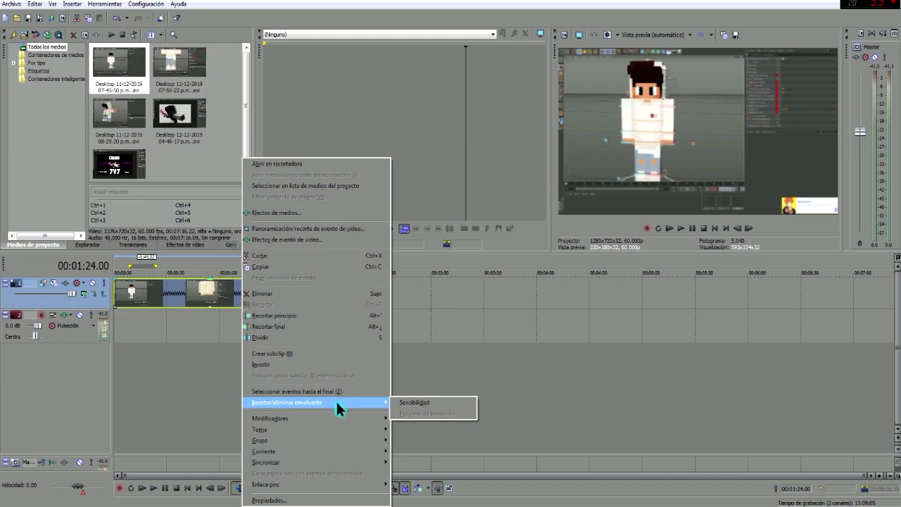
left_click(398, 402)
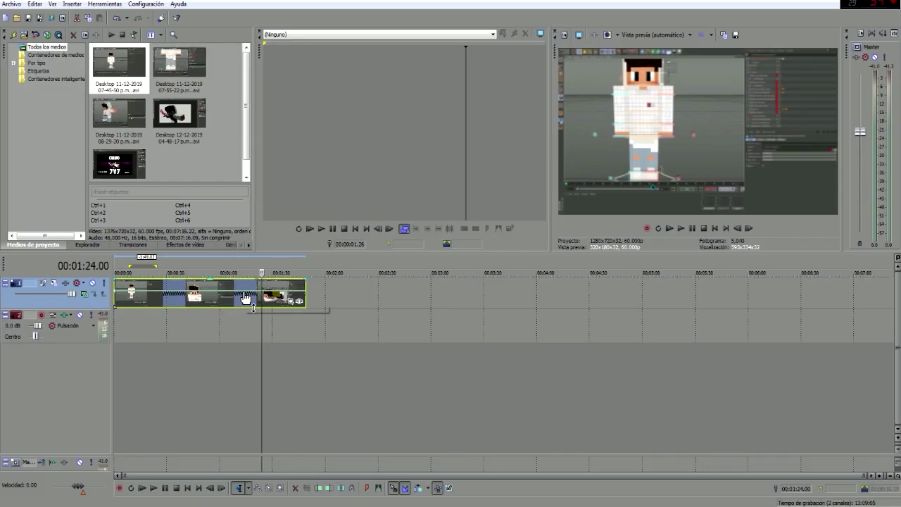
left_click_drag(242, 294, 237, 287)
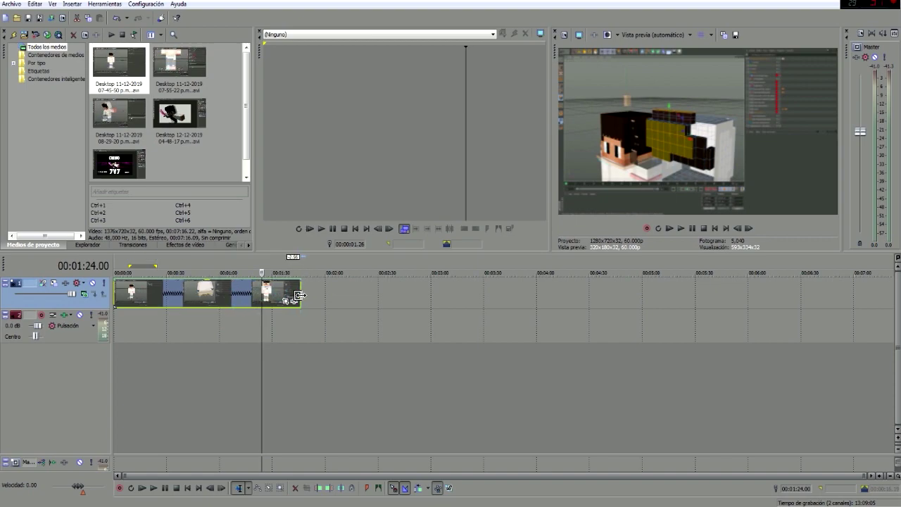
left_click_drag(303, 295, 177, 300)
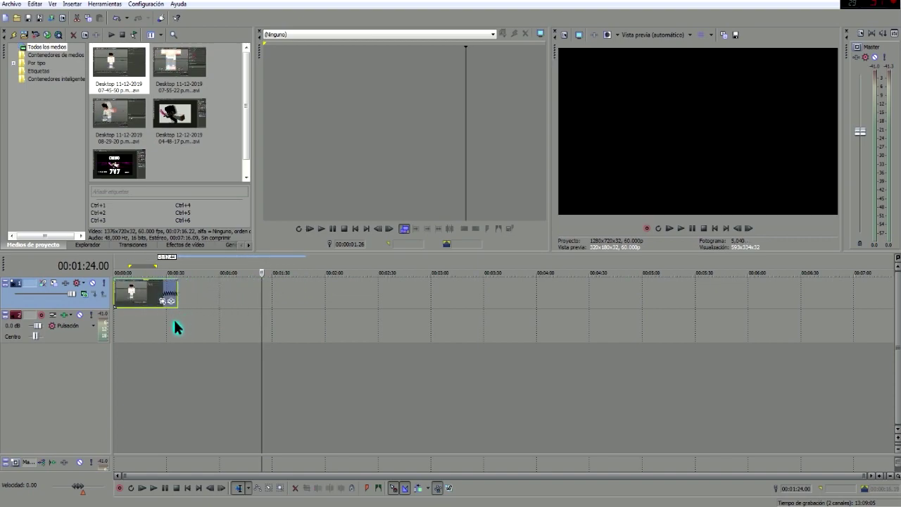
- Trim the clip's end slightly and preview the timeline from the start
left_click(174, 323)
left_click(114, 331)
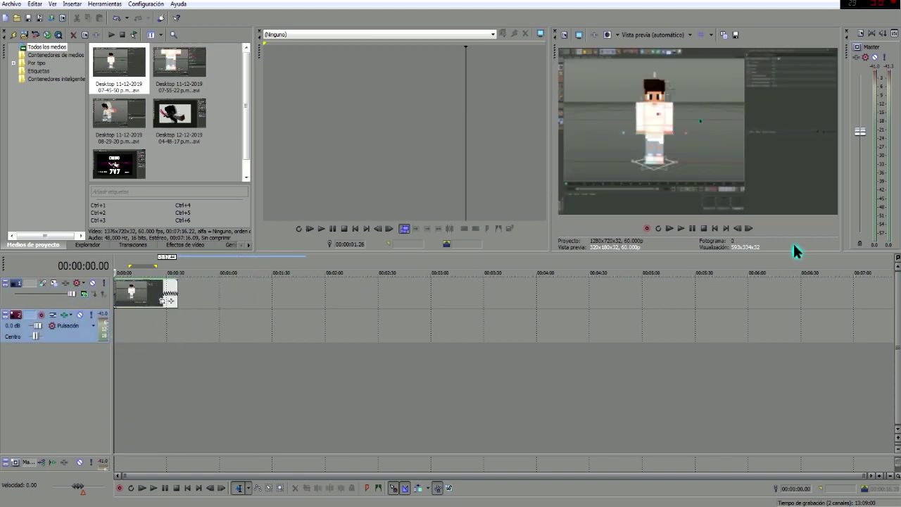
left_click(680, 229)
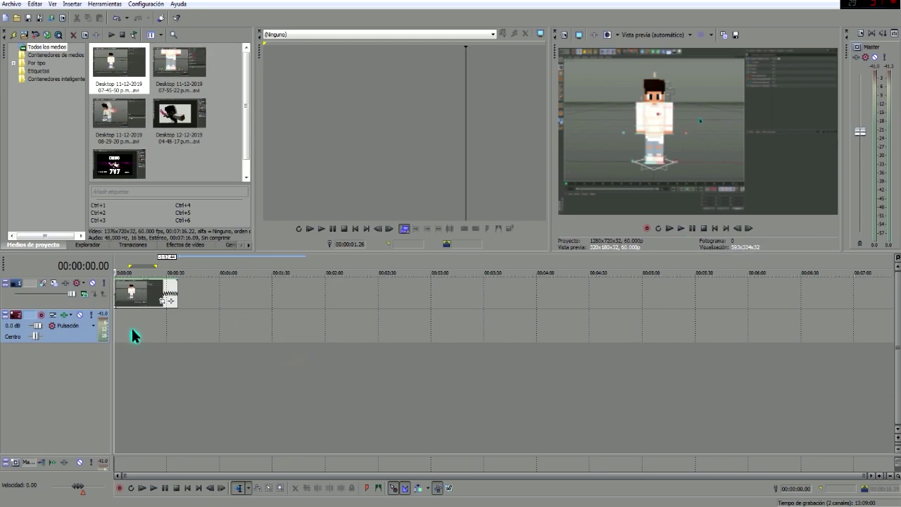
- Begin Save As and enter the project name SPEED KRT
left_click(10, 4)
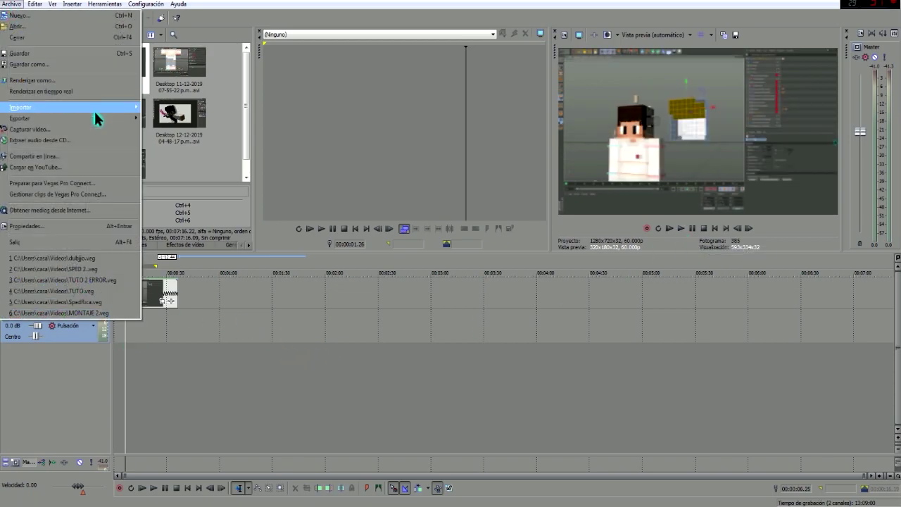
left_click(37, 63)
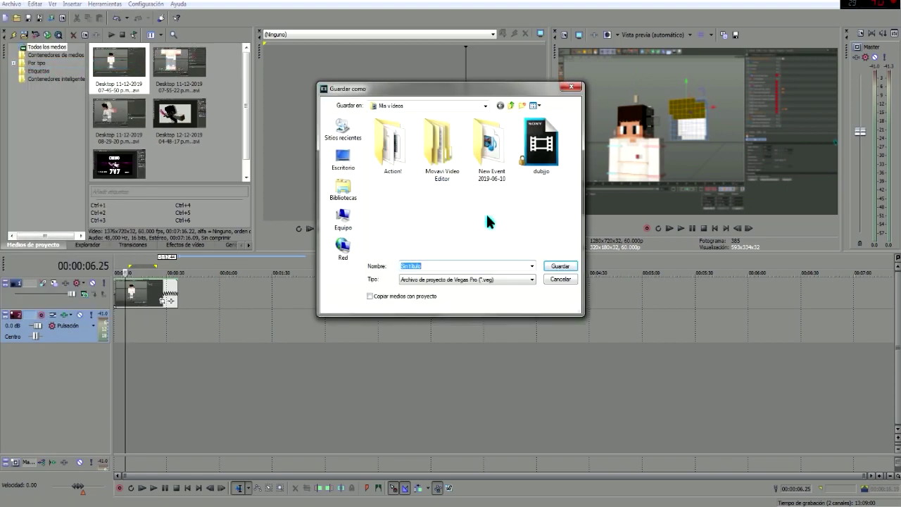
type("SPEED ART")
- Save the project as SPEED KRT and play a stretch of the clip
left_click(554, 268)
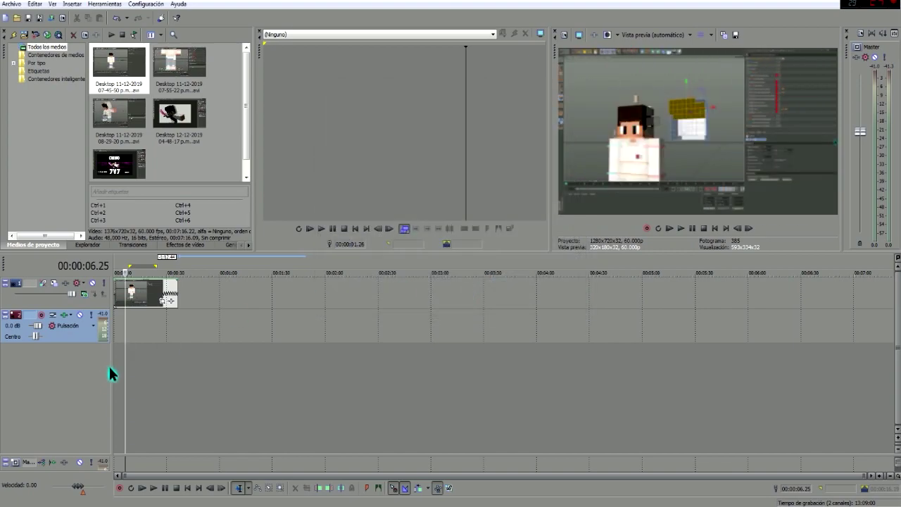
left_click(140, 357)
left_click(133, 356)
left_click(682, 228)
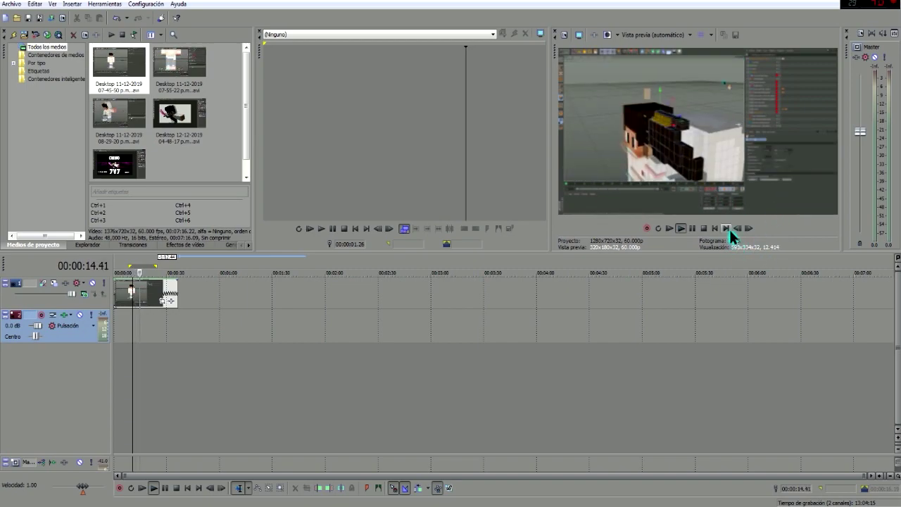
left_click(690, 227)
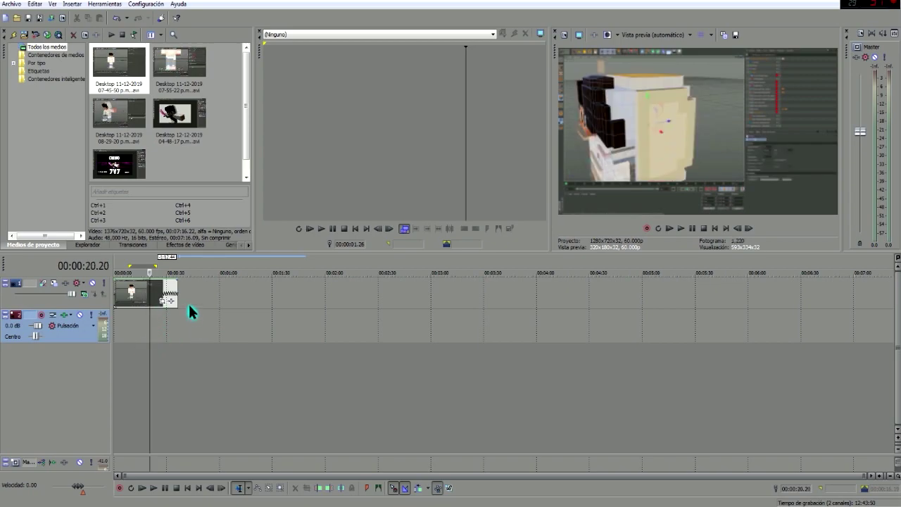
- Jump between points from about 11 to 27 seconds to review the animation
left_click(144, 356)
left_click(159, 359)
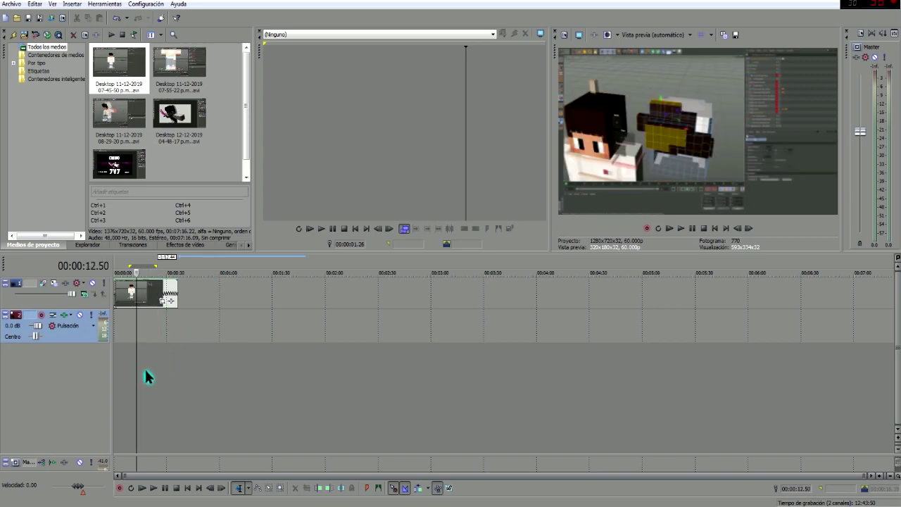
left_click(136, 368)
left_click(162, 375)
left_click(134, 360)
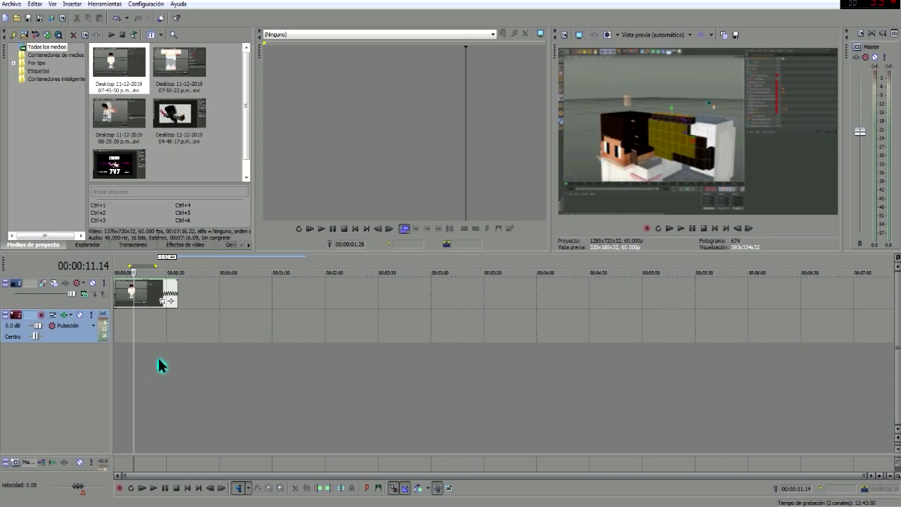
left_click(158, 356)
left_click(143, 358)
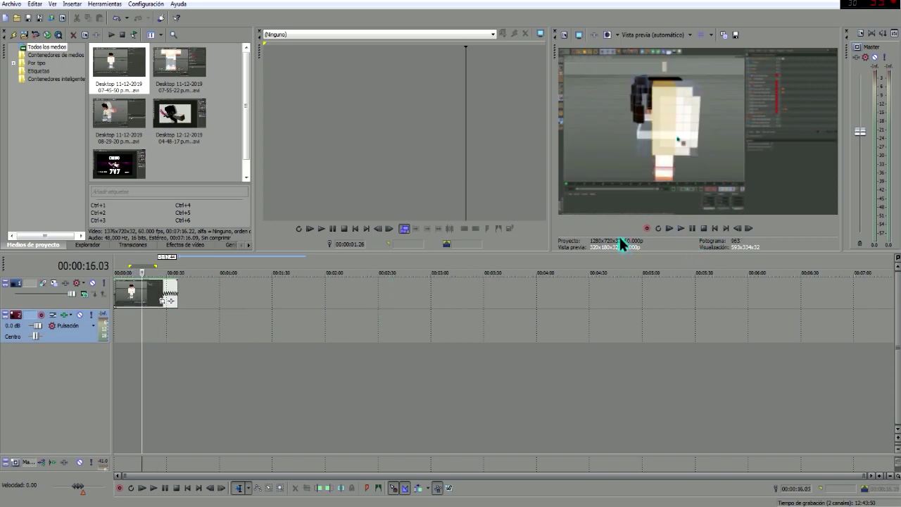
left_click(152, 332)
left_click(136, 363)
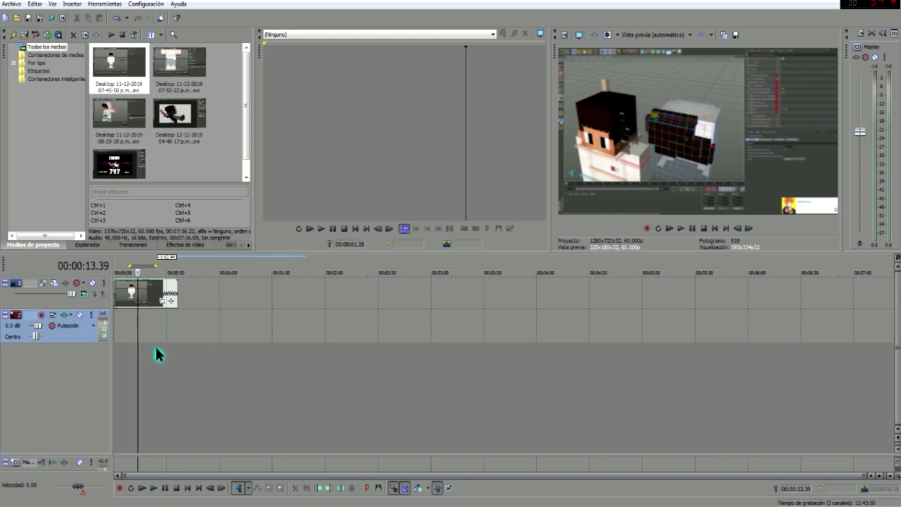
left_click(155, 360)
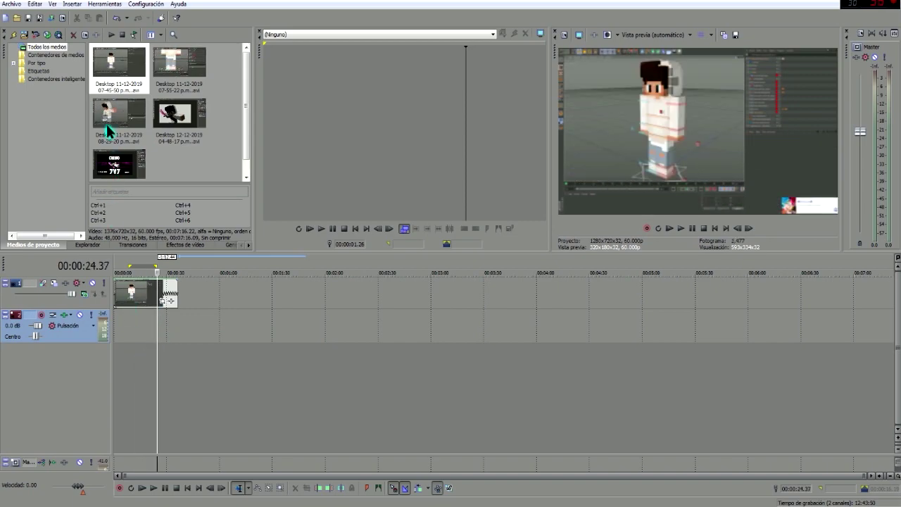
left_click(88, 246)
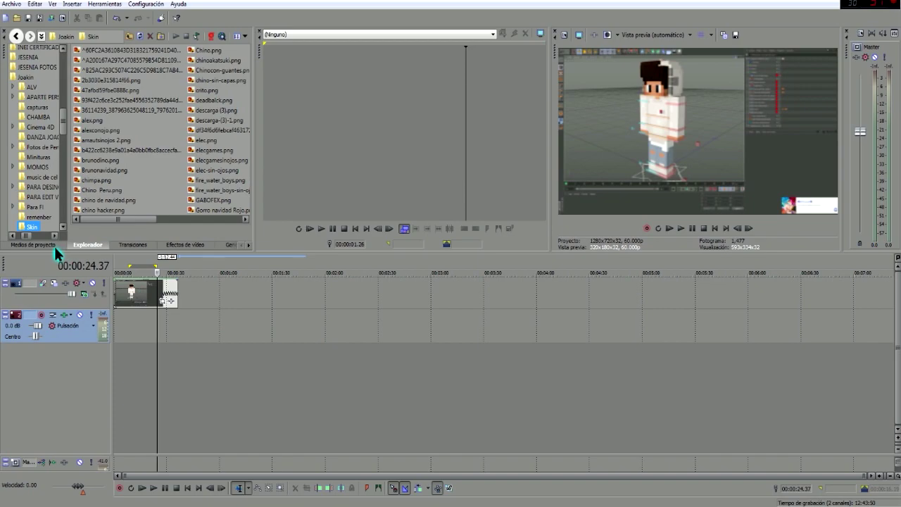
left_click(53, 244)
right_click(125, 294)
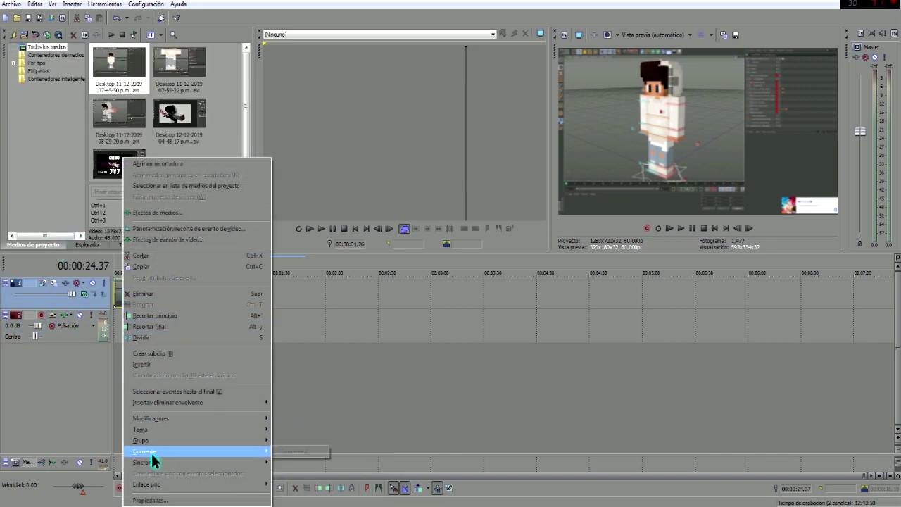
left_click(299, 366)
left_click(148, 296)
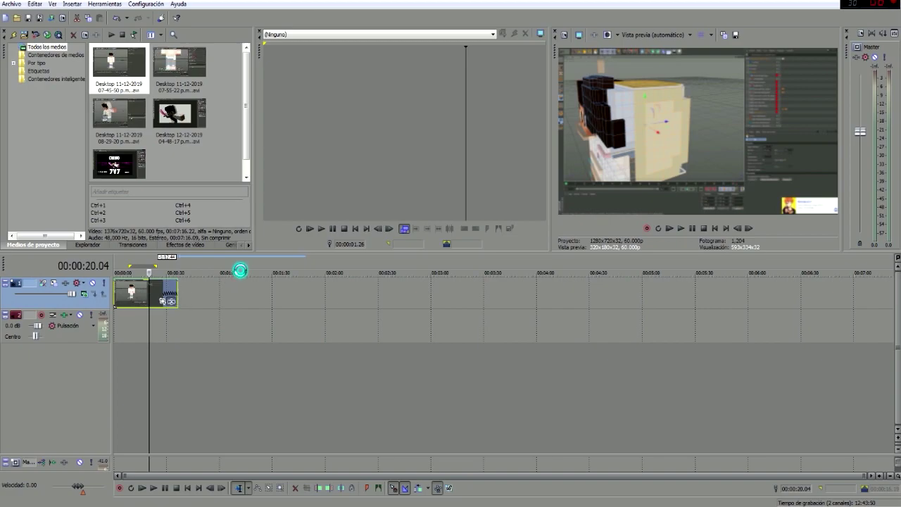
left_click(170, 301)
mouse_move(318, 401)
left_mouse_down()
mouse_move(590, 400)
mouse_move(397, 394)
mouse_move(547, 401)
left_mouse_up()
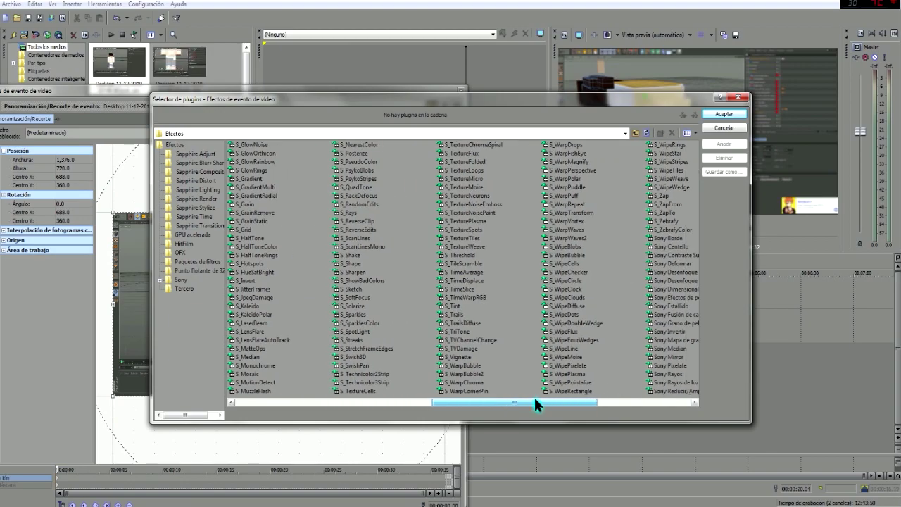
left_click(730, 101)
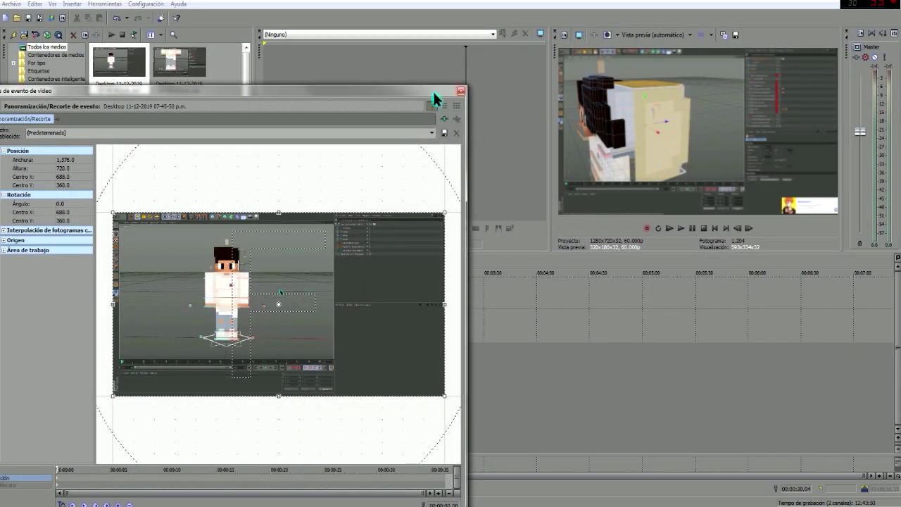
left_click_drag(432, 89, 549, 55)
left_click(578, 59)
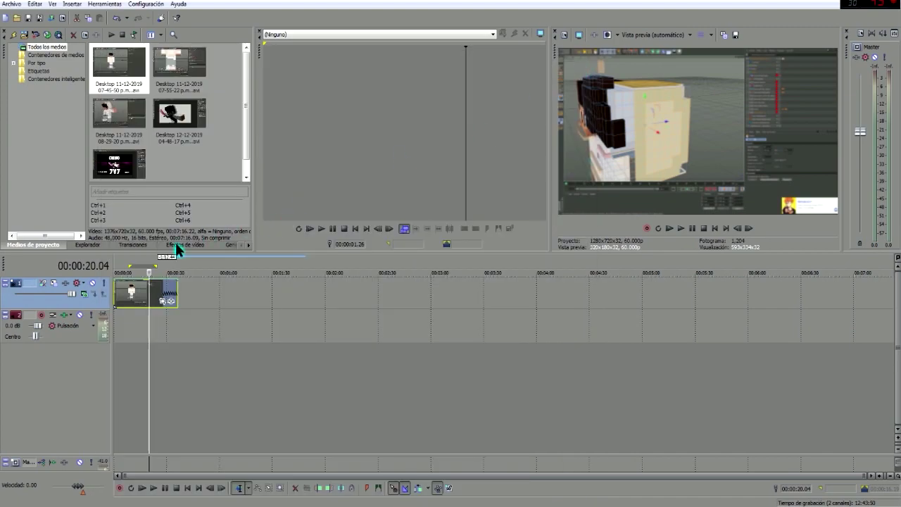
- Add the Sapphire S_Shake plugin to the clip's media effects chain
right_click(159, 285)
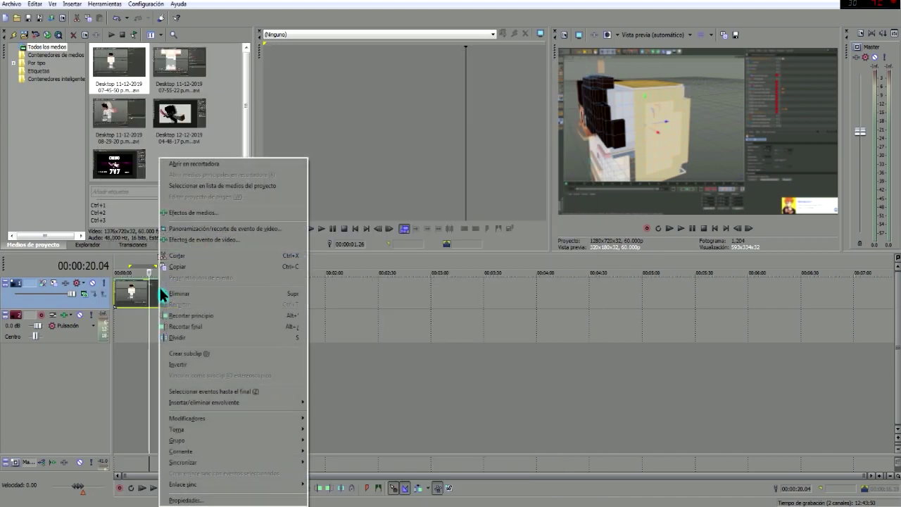
left_click(183, 214)
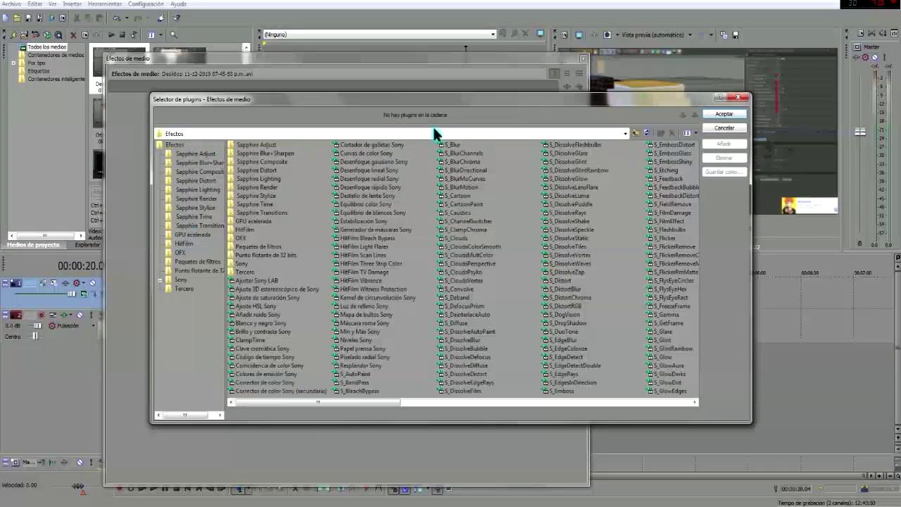
mouse_move(316, 402)
left_mouse_down()
mouse_move(516, 401)
mouse_move(483, 406)
left_mouse_up()
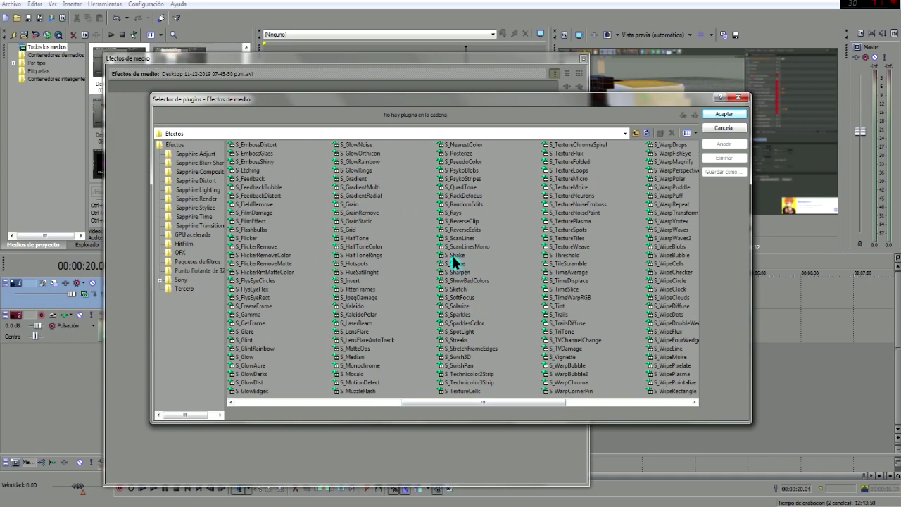
left_click(452, 254)
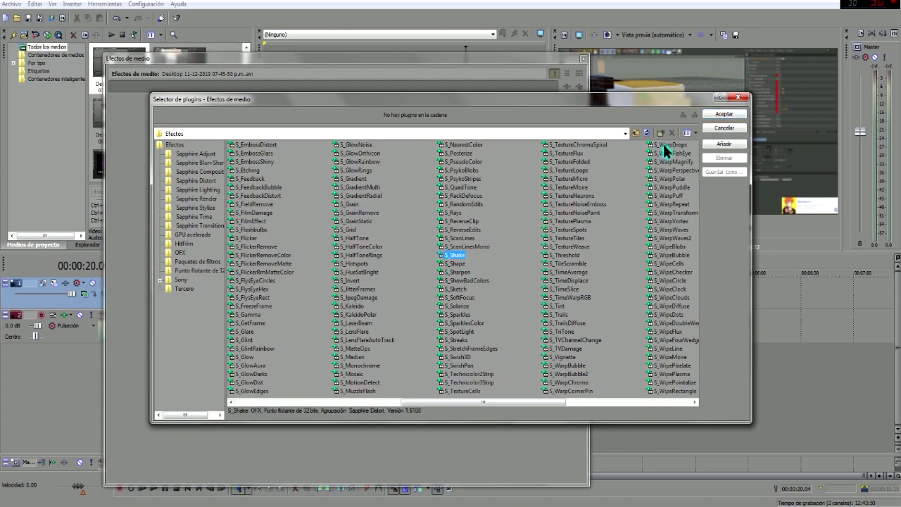
left_click(722, 113)
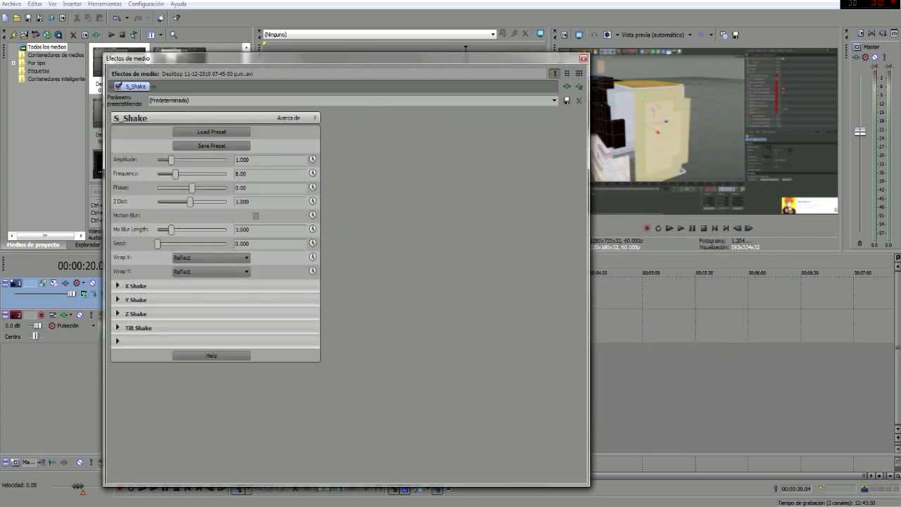
- Lower the S_Shake amplitude to about 0.408 while previewing, then close the effects window
mouse_move(588, 485)
left_mouse_down()
mouse_move(351, 344)
mouse_move(333, 344)
left_mouse_up()
left_click_drag(272, 57, 359, 279)
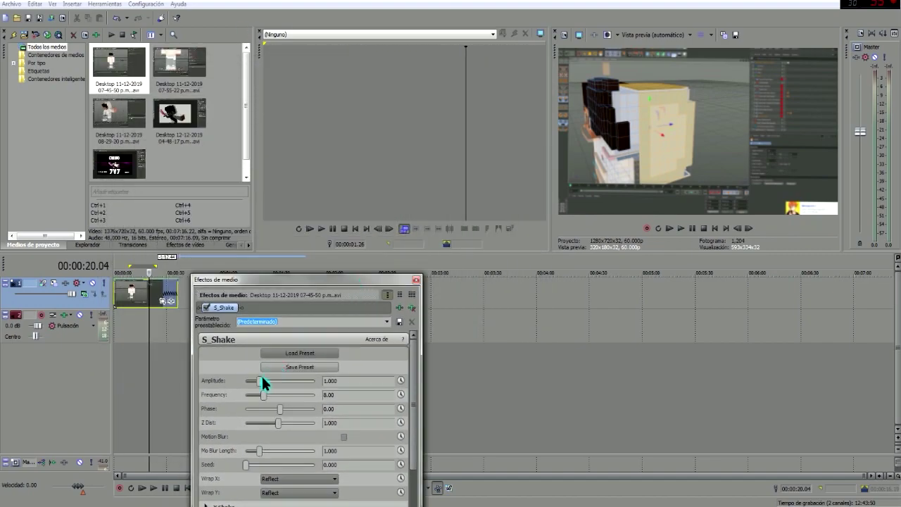
left_click_drag(257, 380, 249, 394)
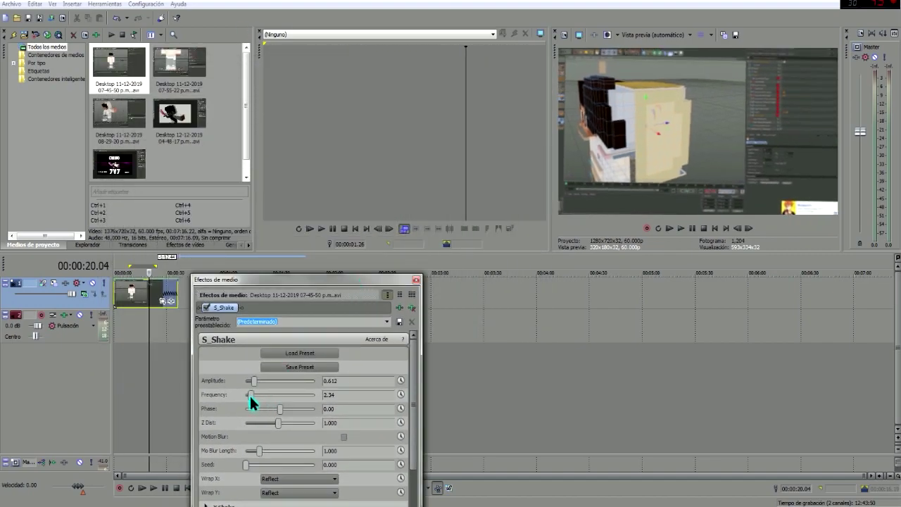
left_click(681, 228)
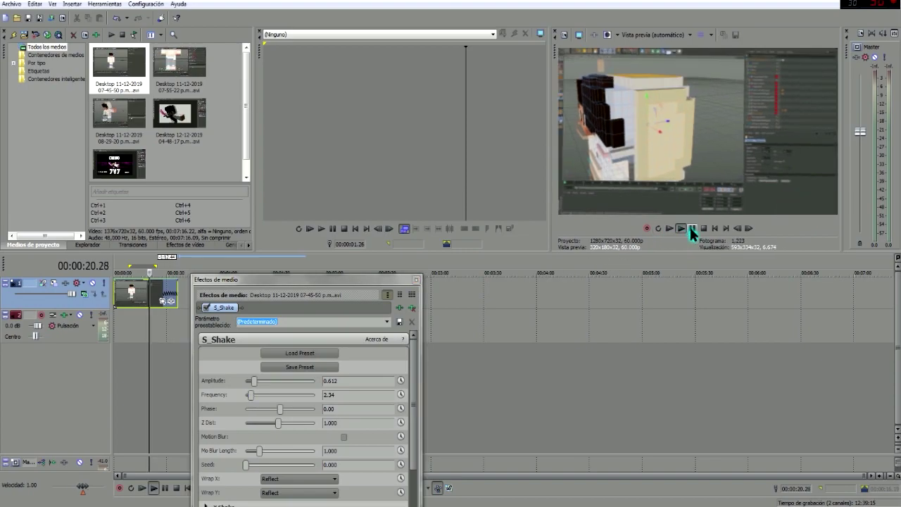
left_click_drag(254, 381, 251, 380)
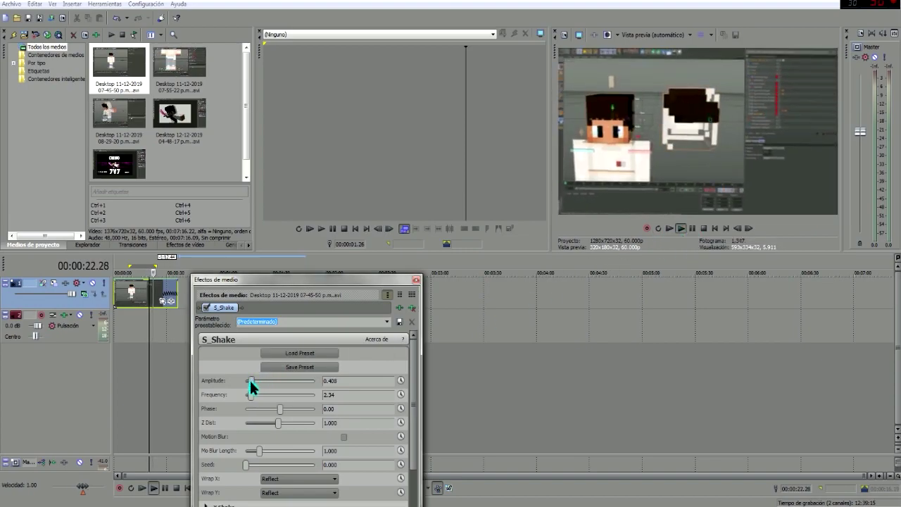
left_click(362, 336)
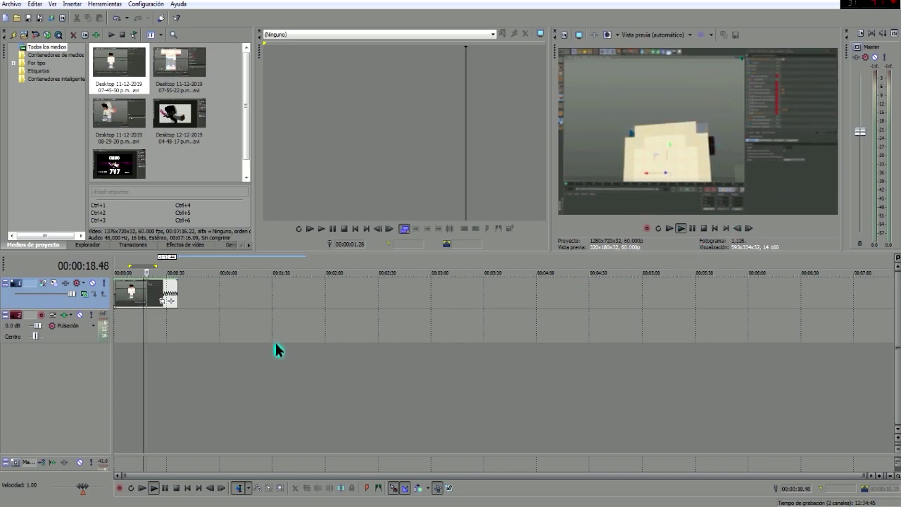
- Jump to about 30 seconds, then stop playback at 10.5 seconds
left_click(167, 378)
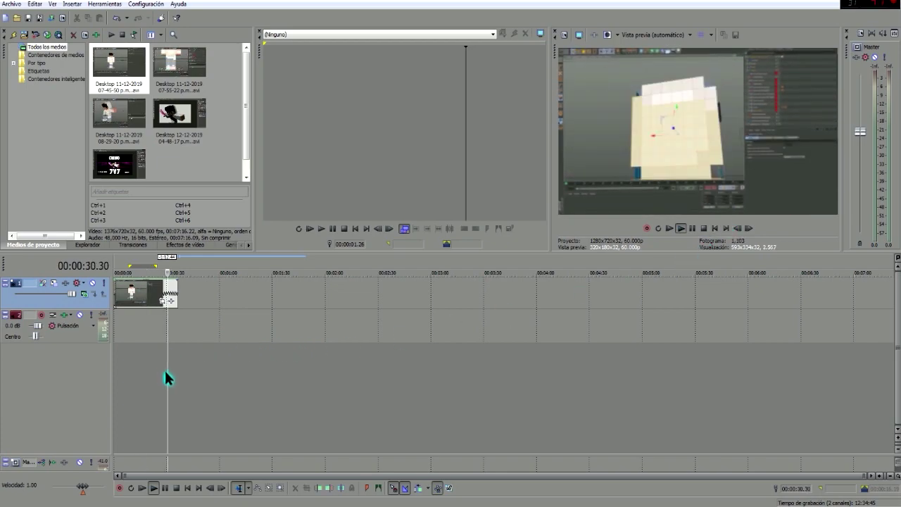
left_click(130, 382)
left_click(689, 229)
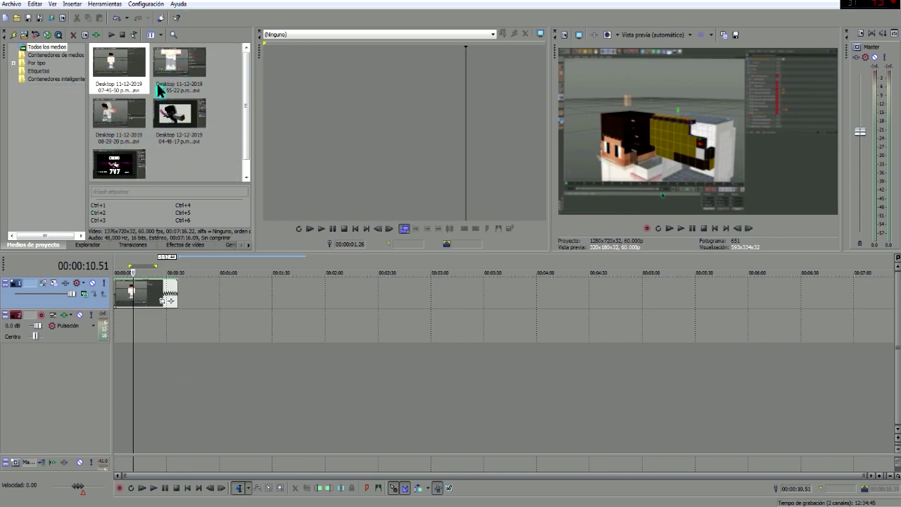
- Place the 07-55-22 recording after the first clip and delete its audio event
mouse_move(160, 90)
left_mouse_down()
mouse_move(228, 190)
mouse_move(272, 300)
left_mouse_up()
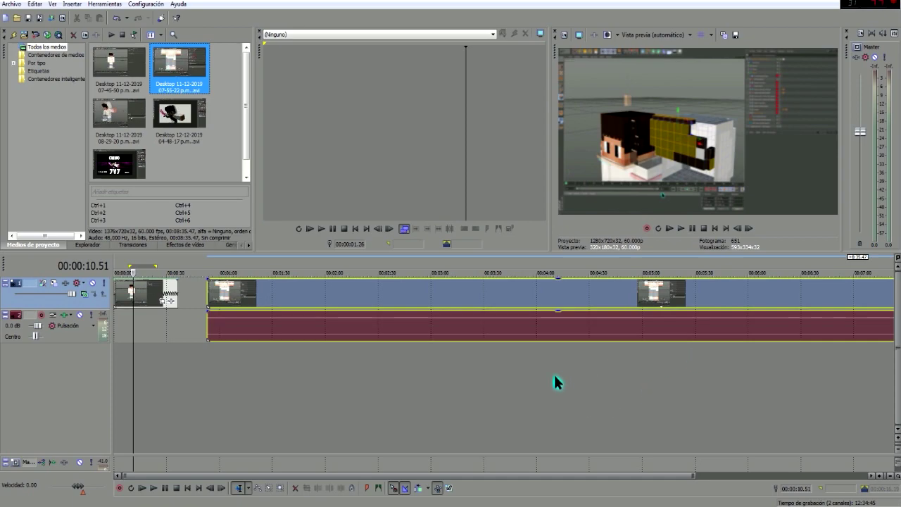
scroll(553, 382, "down", 1)
left_click(477, 287)
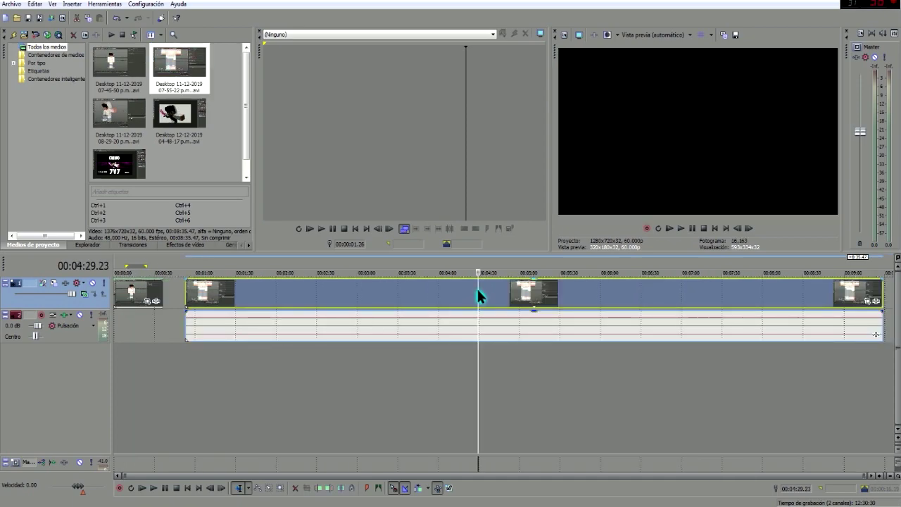
left_click(471, 333)
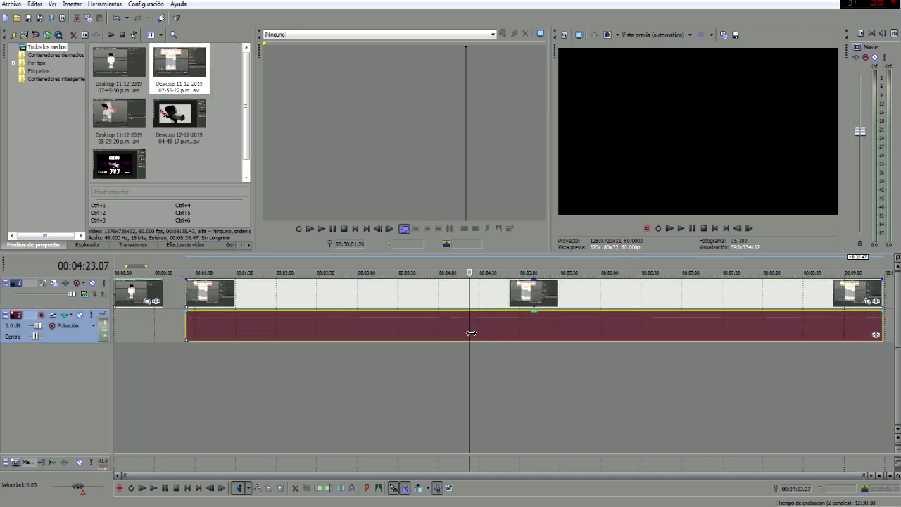
key("Delete")
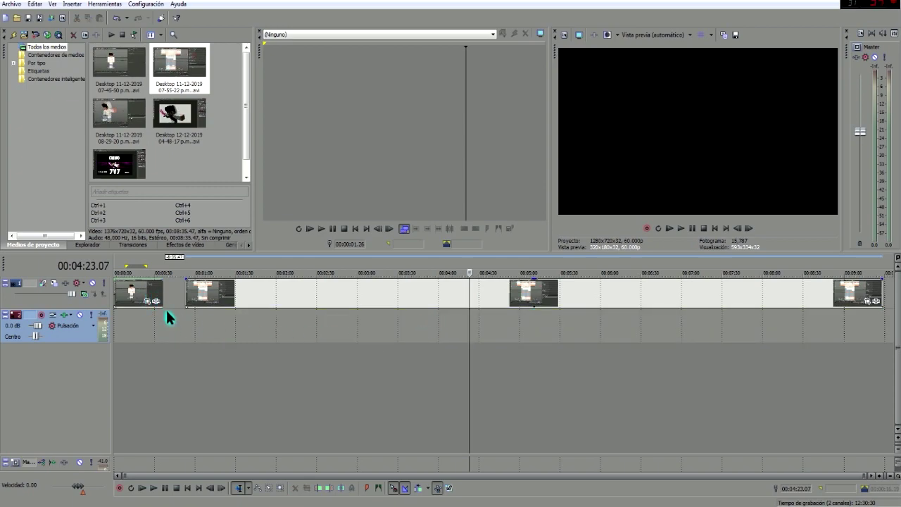
left_click(478, 298)
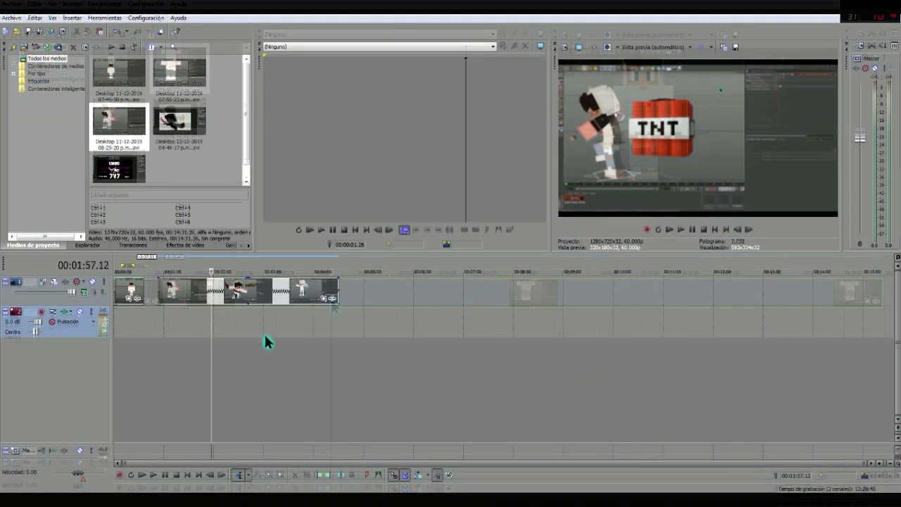
- Scrub the clips at about 1:18, 2:55, 2:24, 4:00 and 2:45, then pause near 1:10
left_click(178, 355)
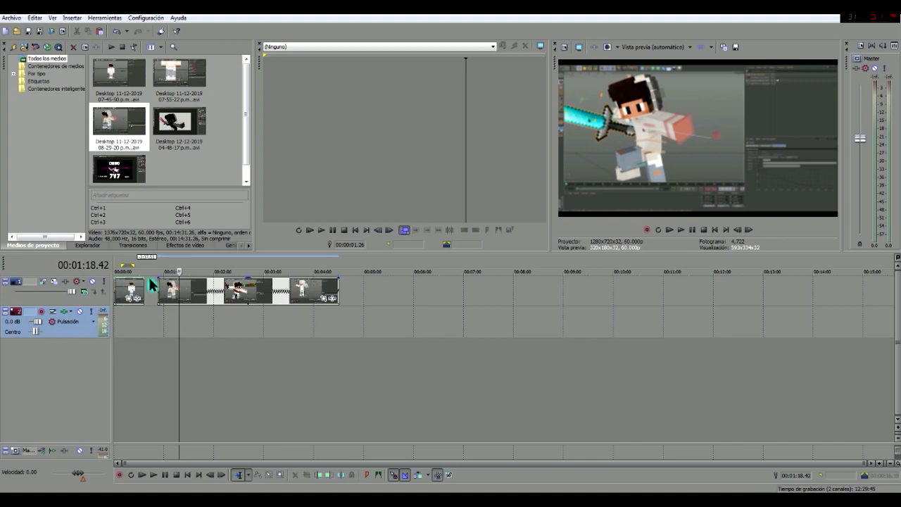
left_click(236, 290)
left_click(260, 331)
left_click(240, 352)
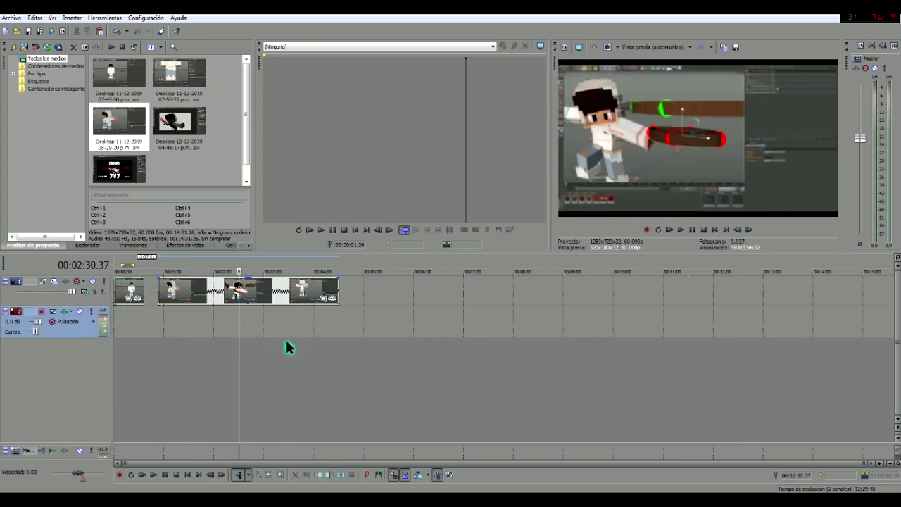
left_click(271, 348)
left_click(235, 352)
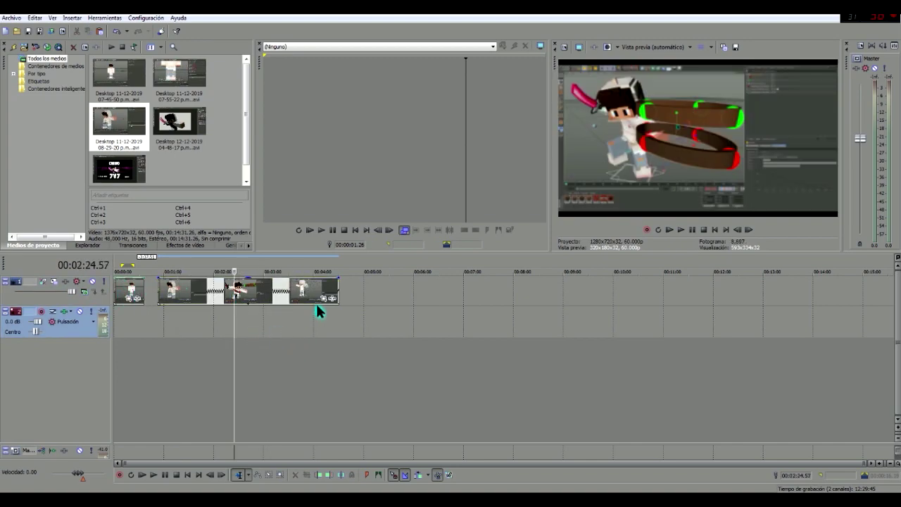
left_click(315, 361)
left_click(251, 361)
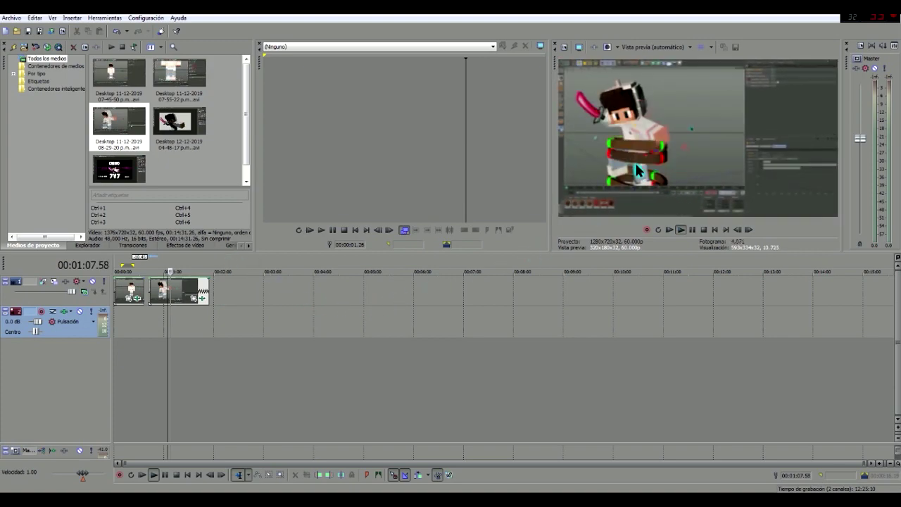
left_click(693, 232)
left_click(164, 127)
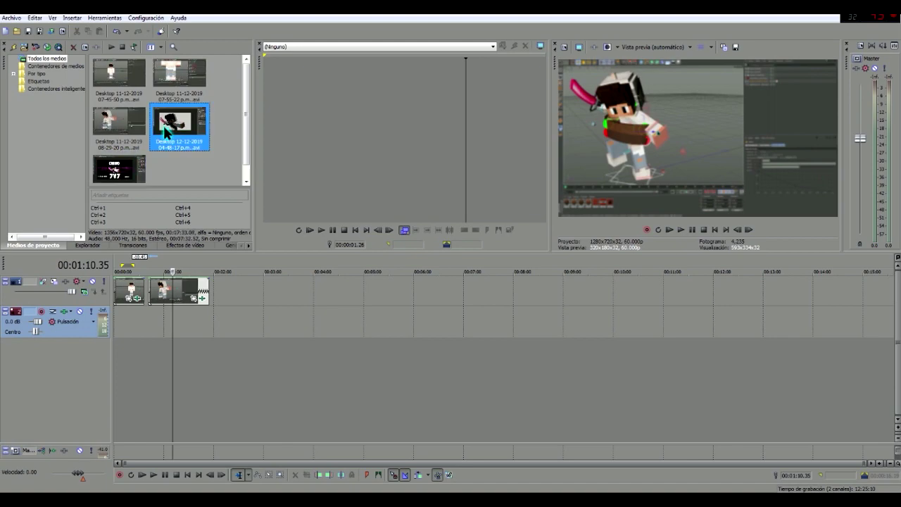
- Add the CHINO 7V7 banner recording to the end of the video track
left_click(117, 127)
left_click(106, 176)
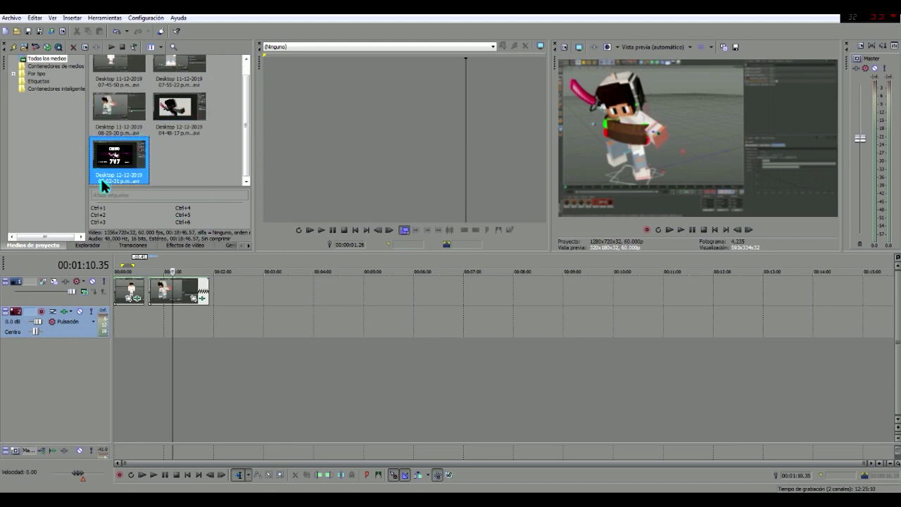
left_click(117, 112)
mouse_move(180, 112)
left_mouse_down()
mouse_move(265, 325)
mouse_move(238, 345)
left_mouse_up()
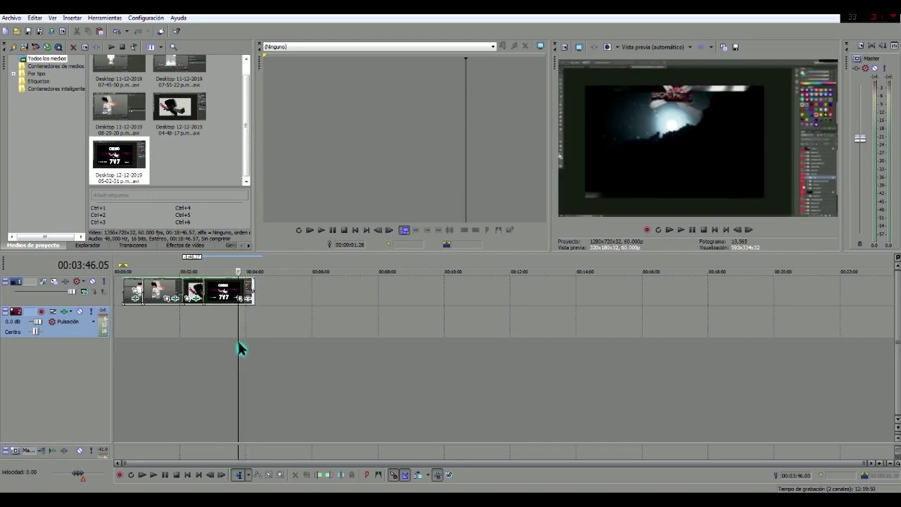
- Check frames around 1:41, set the playhead to 3:01 in the banner, and save the project
left_click(191, 345)
left_click(134, 342)
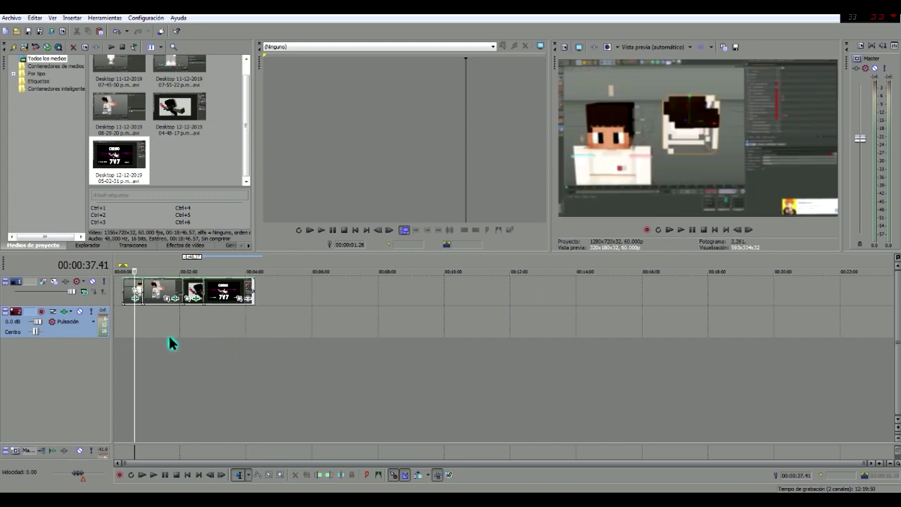
left_click(169, 334)
scroll(317, 304, "up", 5)
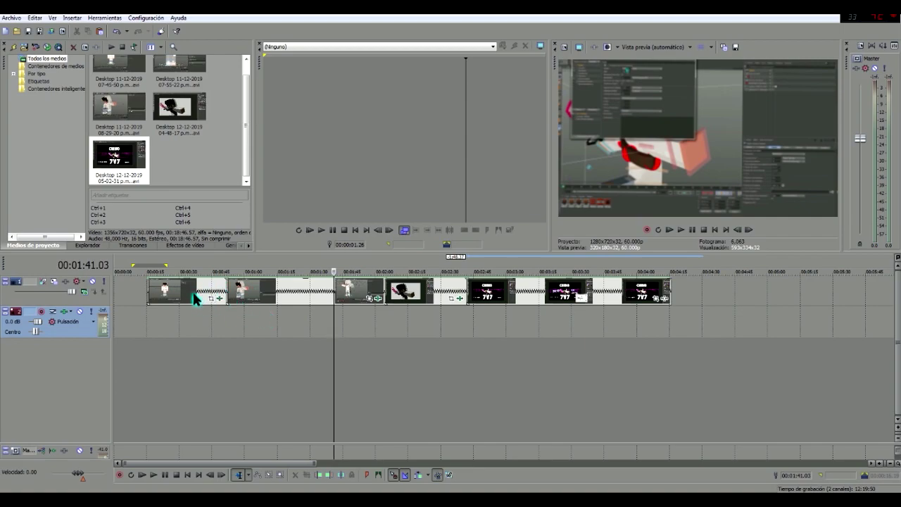
left_click(192, 294)
scroll(422, 338, "down", 5)
left_click(213, 345)
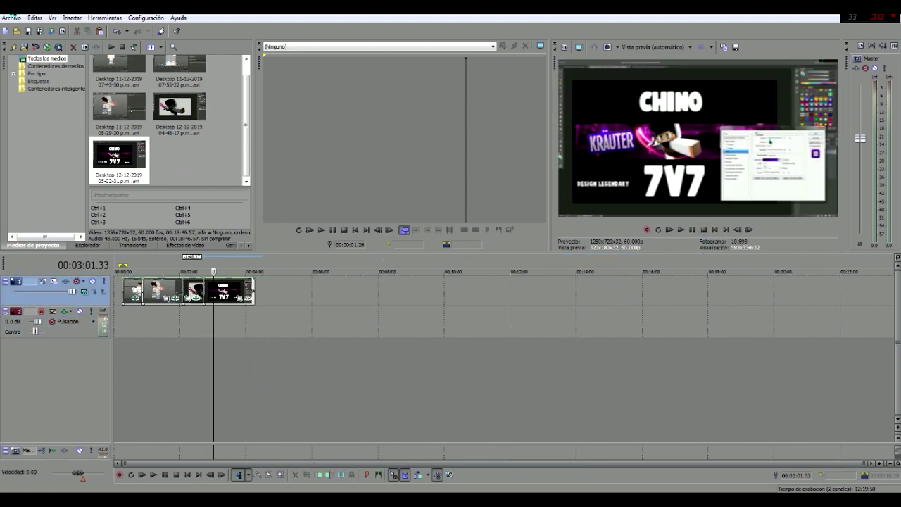
left_click(31, 35)
- Play the banner section from 3:01 and pause near its end
left_click(695, 230)
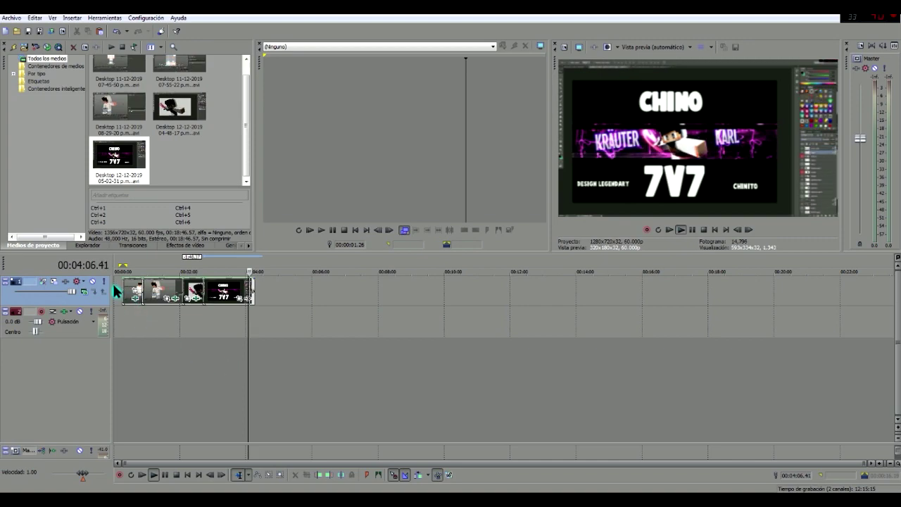
left_click(692, 230)
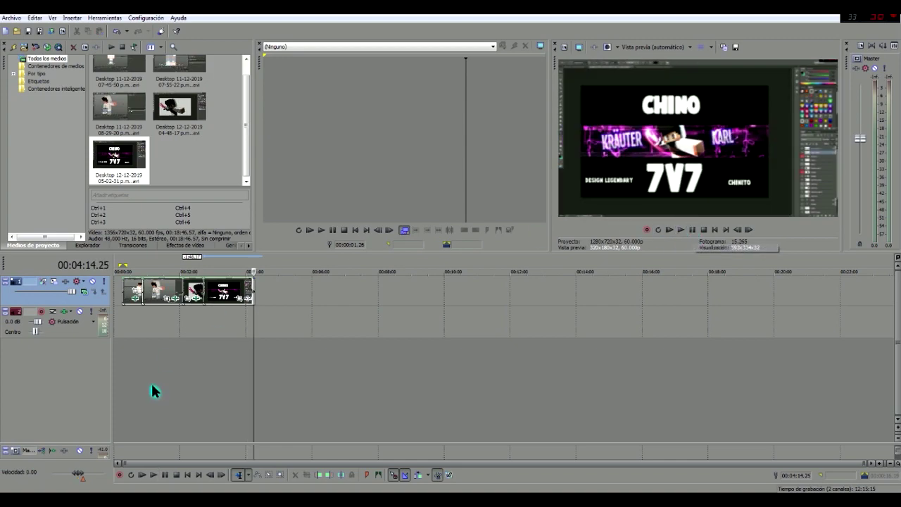
left_click(278, 313)
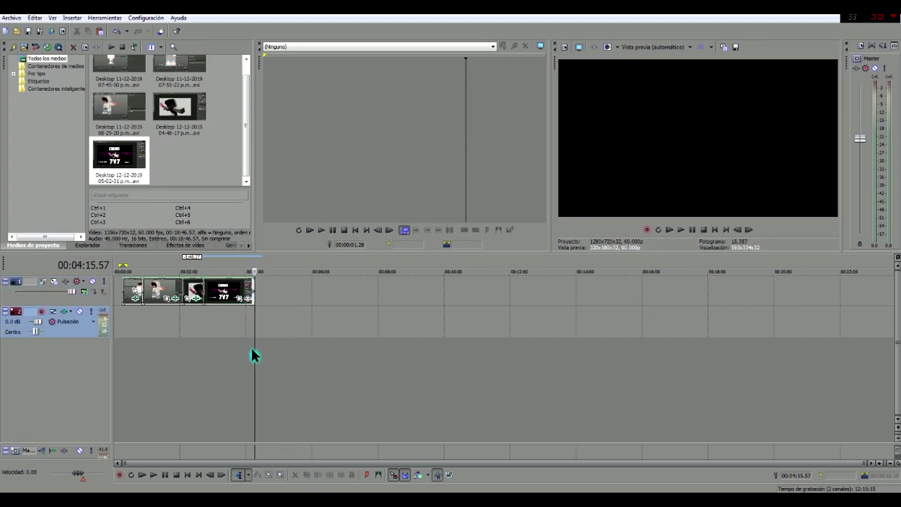
left_click(251, 350)
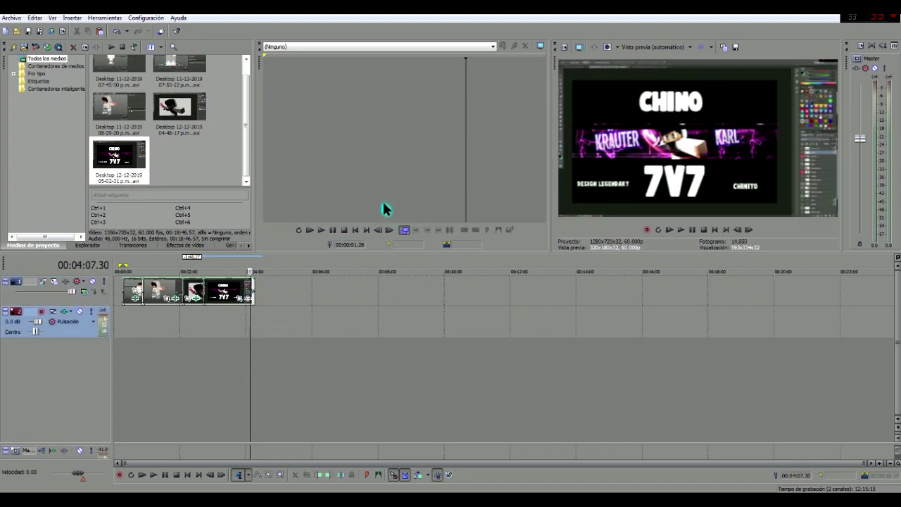
- Park the playhead near 4:04 and grab FakuOverMusic#5 from the Muzika Zukulenta folder
mouse_move(77, 501)
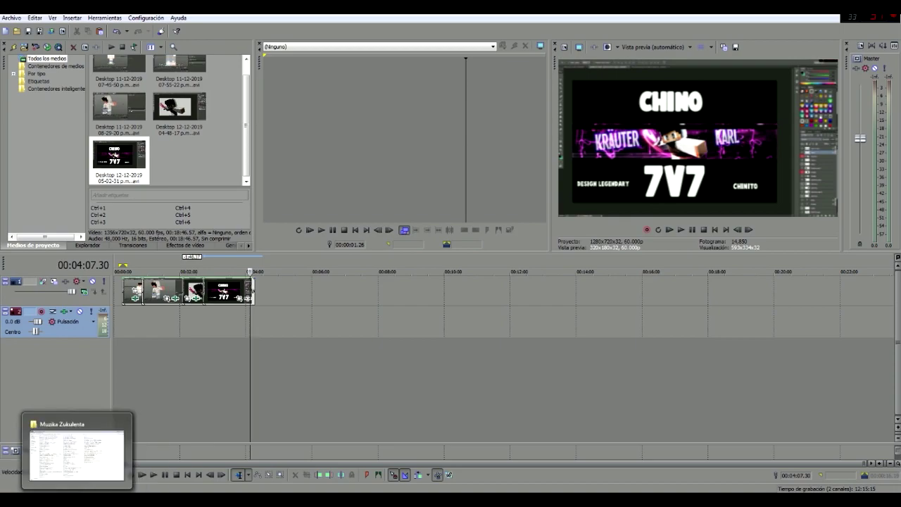
left_click(197, 373)
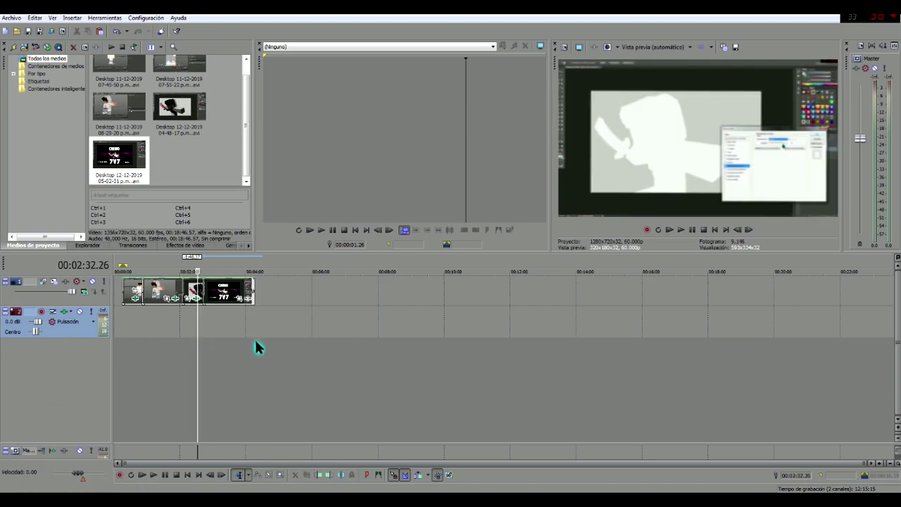
left_click(247, 357)
key("alt+Tab")
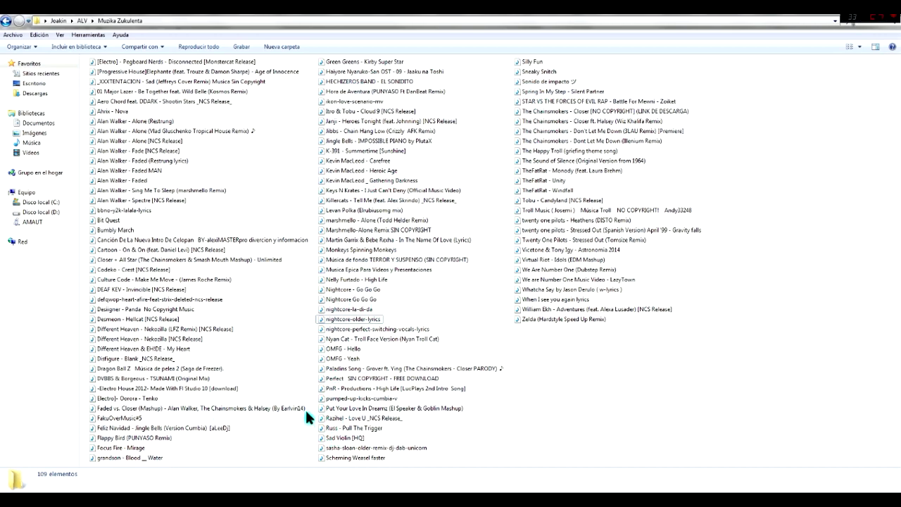
left_click_drag(109, 418, 148, 447)
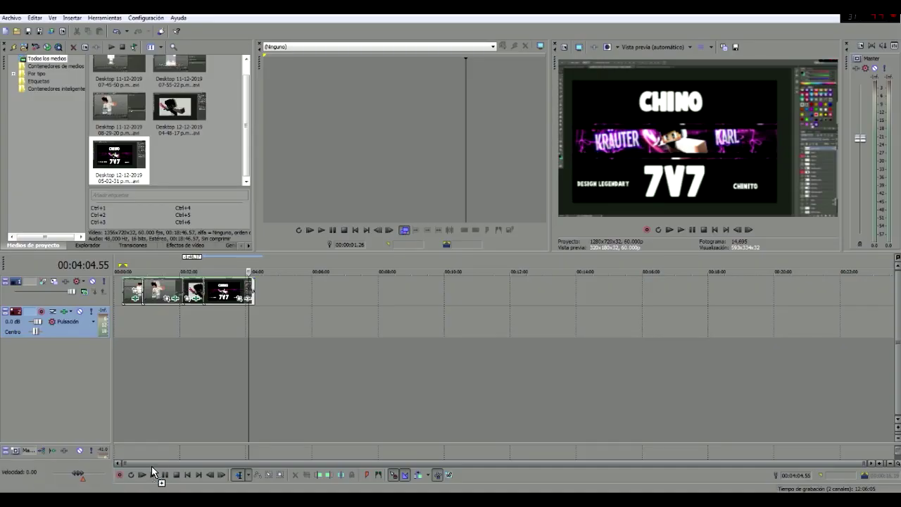
- Drop FakuOverMusic#5 onto the empty audio track and preview a few points of the animation
left_click_drag(146, 438, 129, 317)
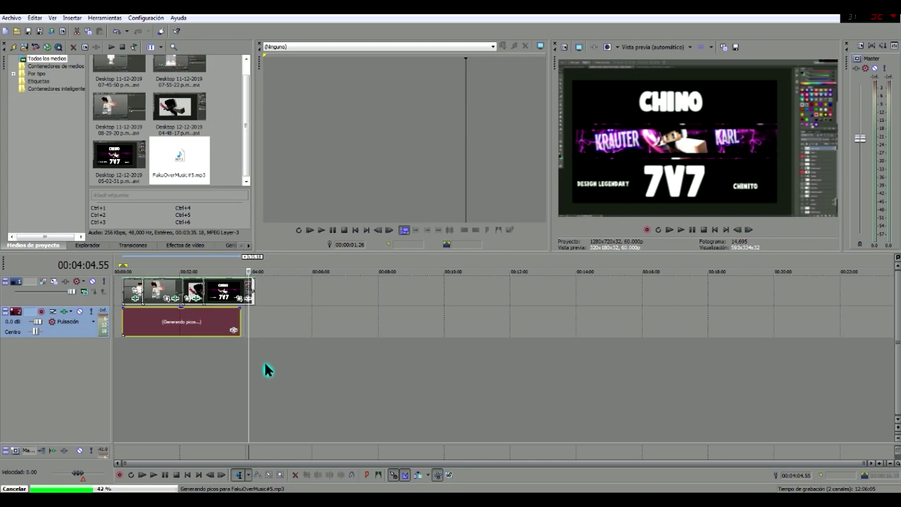
left_click(130, 356)
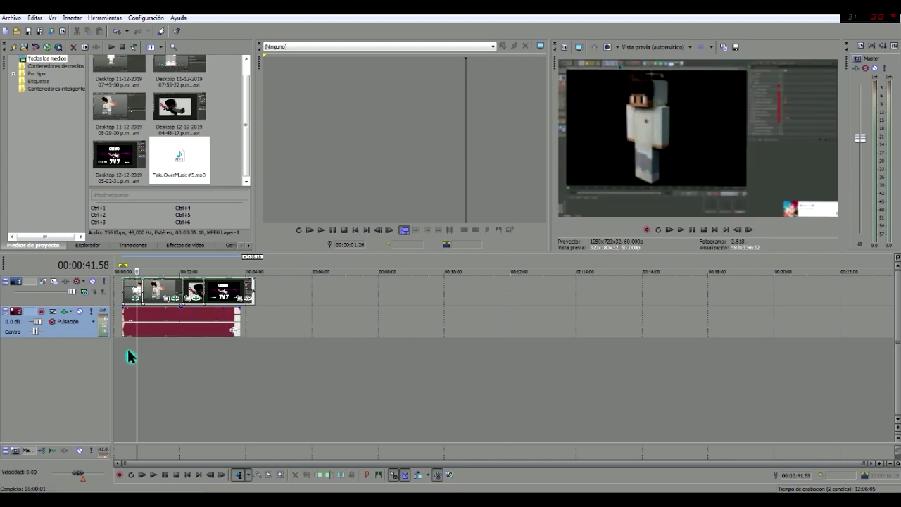
left_click(127, 362)
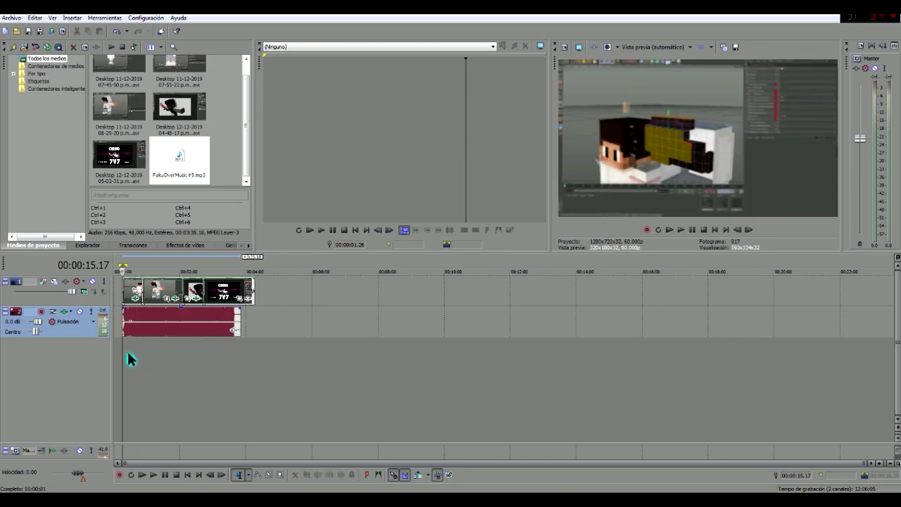
left_click(182, 359)
left_click(203, 356)
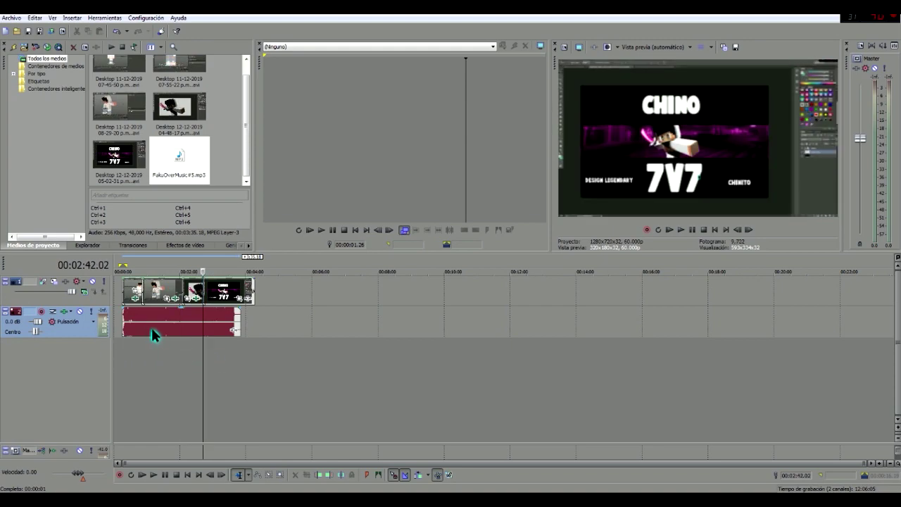
- Shift the music slightly later and check sync around 0:40 and 1:22
left_click_drag(151, 328, 164, 327)
left_click(135, 360)
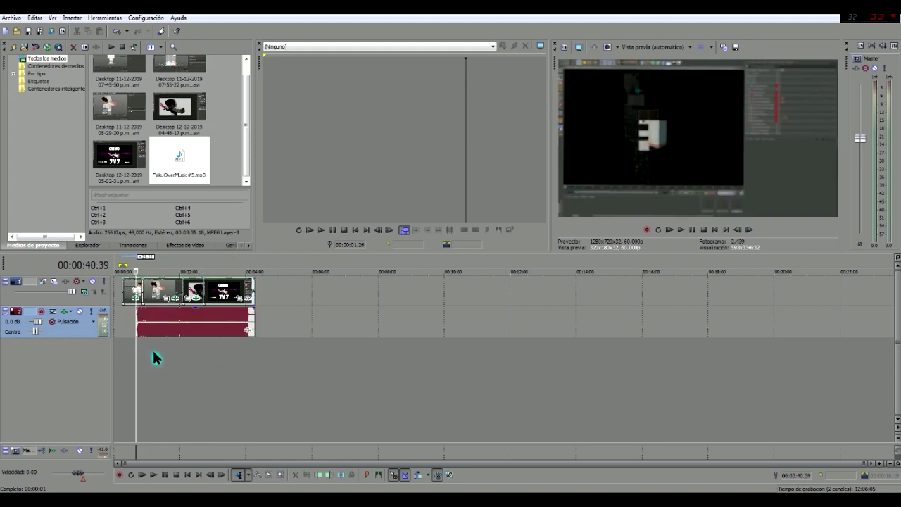
left_click(129, 349)
left_click(121, 346)
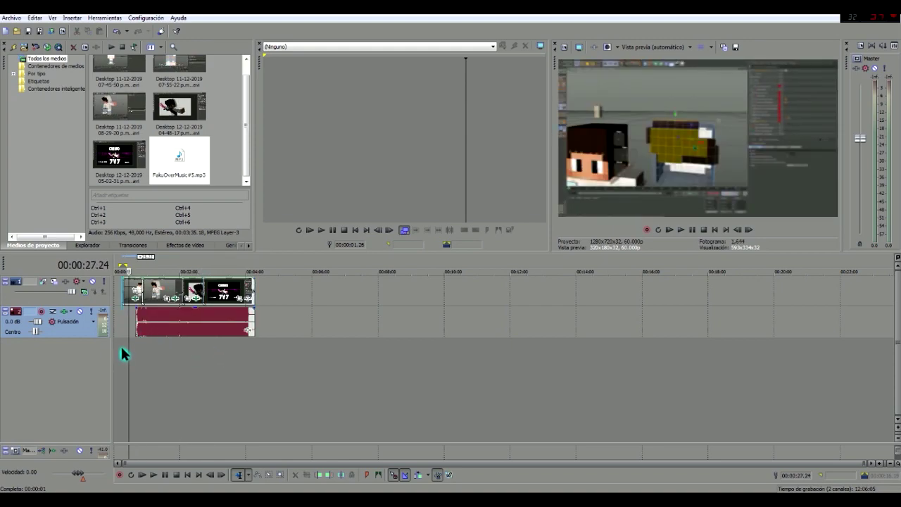
left_click(158, 347)
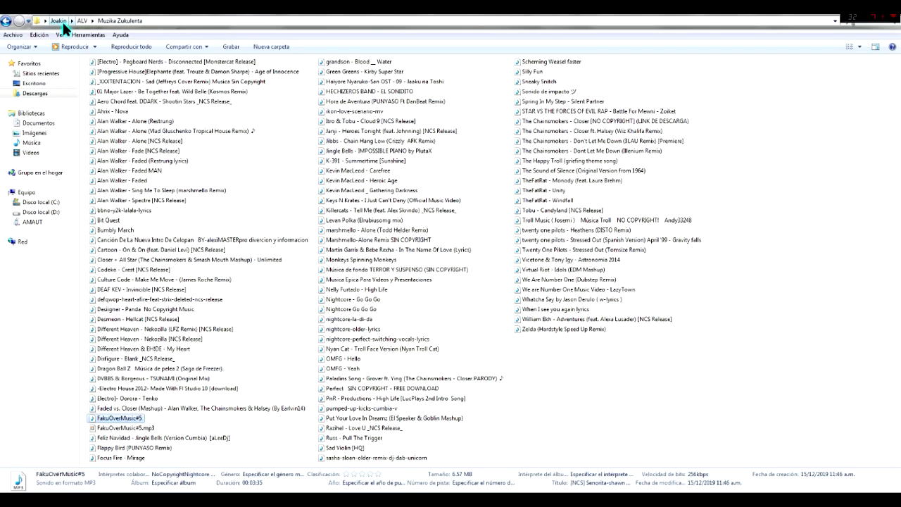
- Open Fotos de Perfil y Banner, preview the Damian image, and drag Banner-para-Kauter to Vegas
double_click(396, 94)
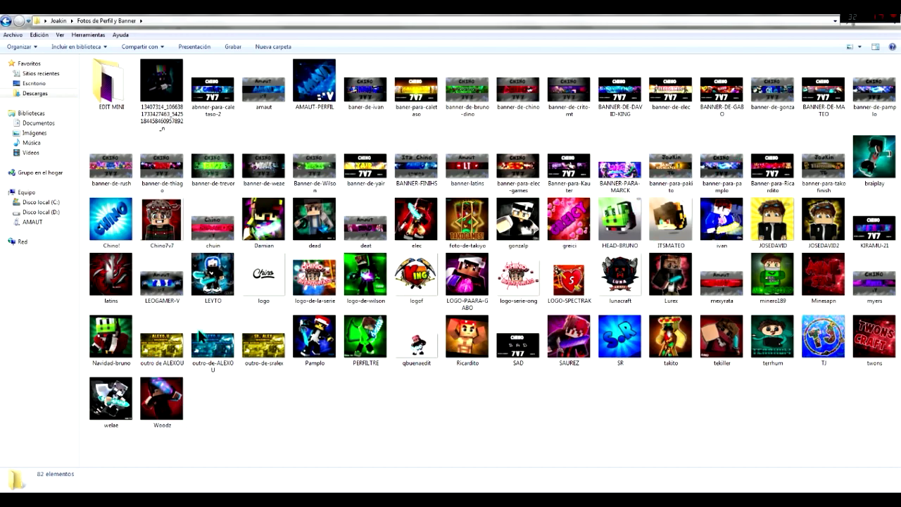
left_click(248, 225)
double_click(248, 225)
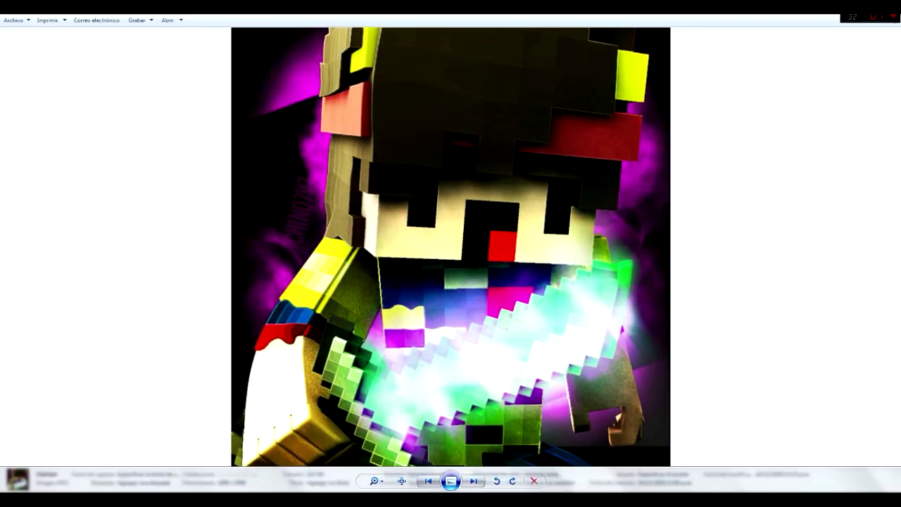
key("Escape")
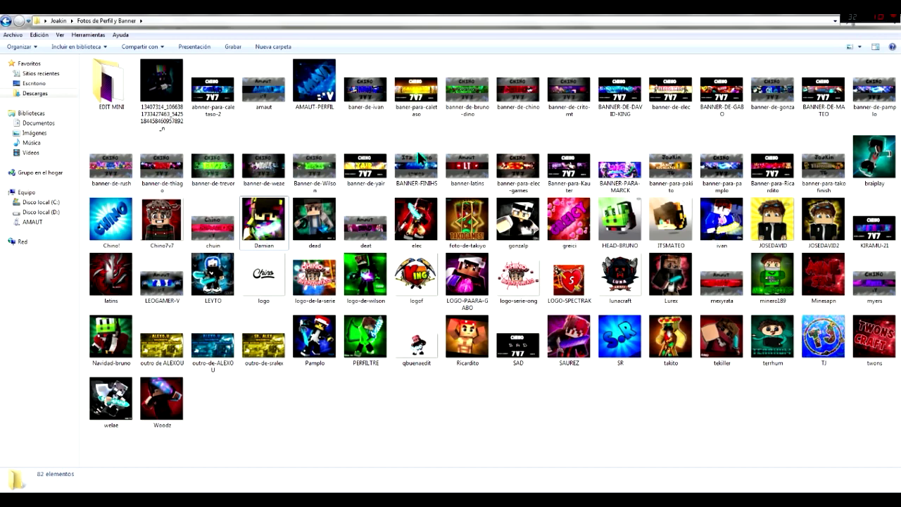
left_click_drag(580, 184, 180, 426)
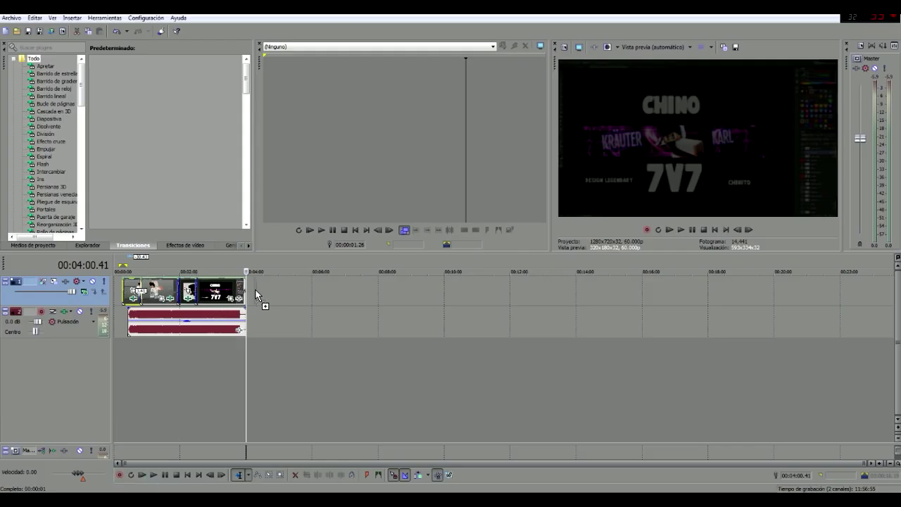
- Place the Banner-para-Kauter image on the video track just after the clips ending near 4:00
left_click_drag(257, 291, 262, 294)
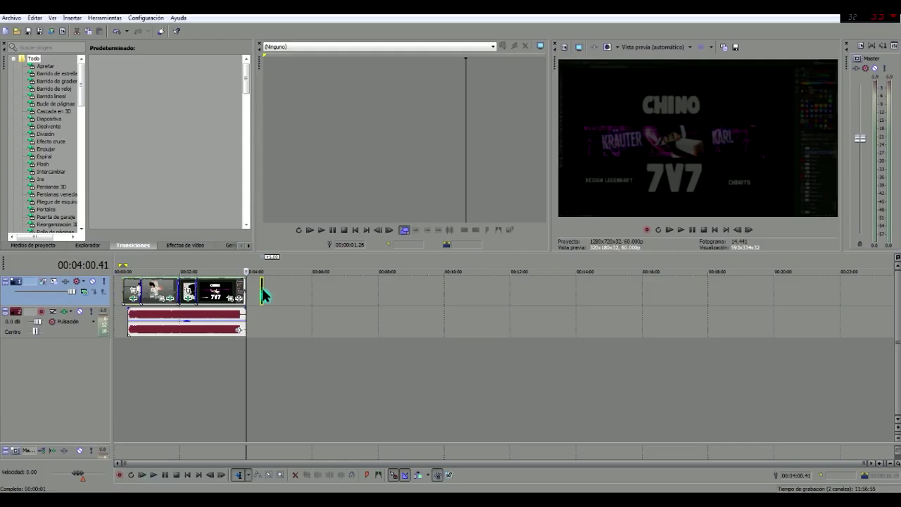
scroll(249, 330, "up", 5)
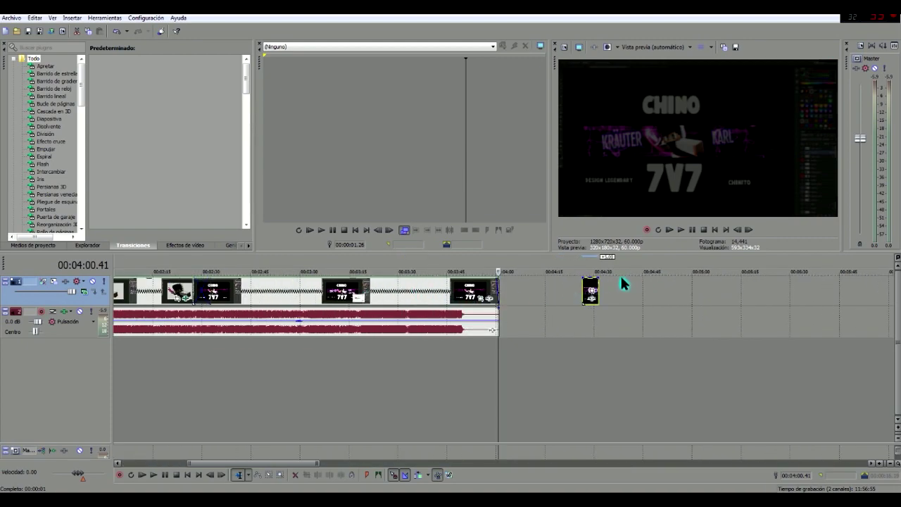
mouse_move(251, 335)
left_mouse_down()
mouse_move(599, 287)
mouse_move(513, 295)
left_mouse_up()
scroll(509, 315, "up", 1)
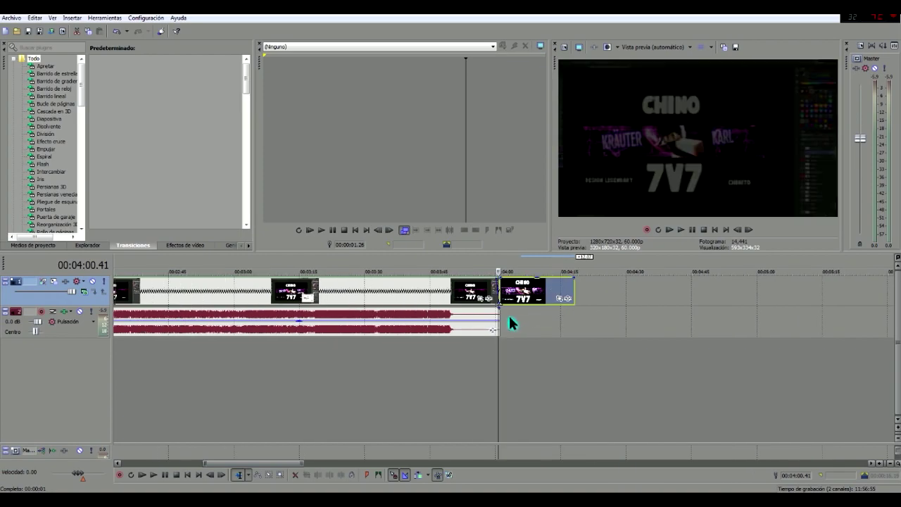
left_click(512, 348)
left_click_drag(528, 299, 533, 299)
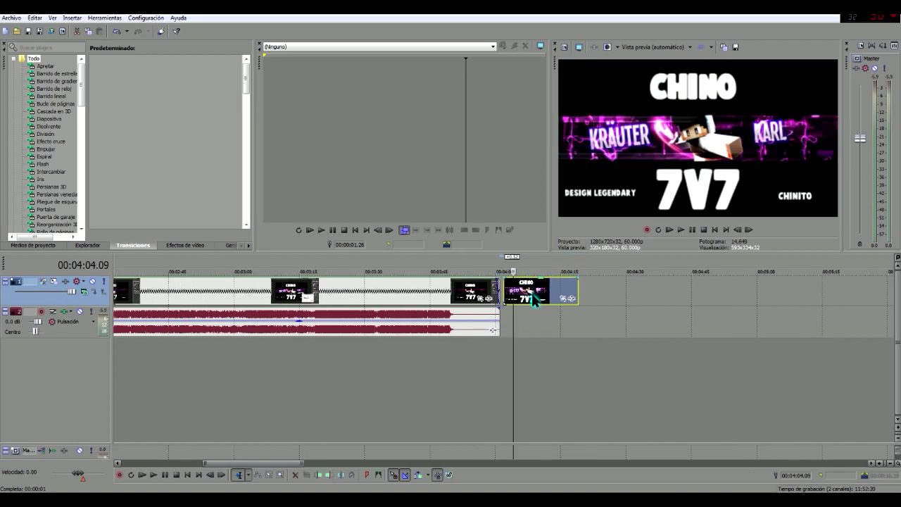
left_click(503, 355)
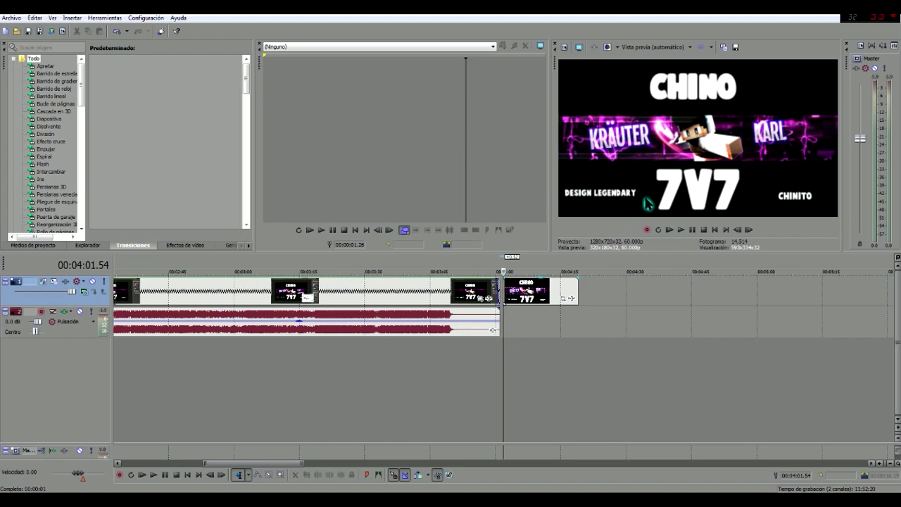
left_click(496, 366)
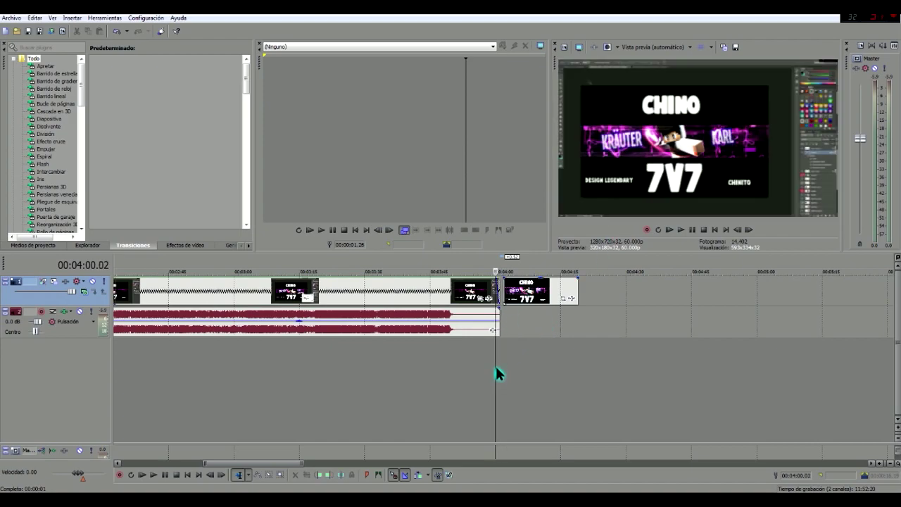
left_click(406, 336)
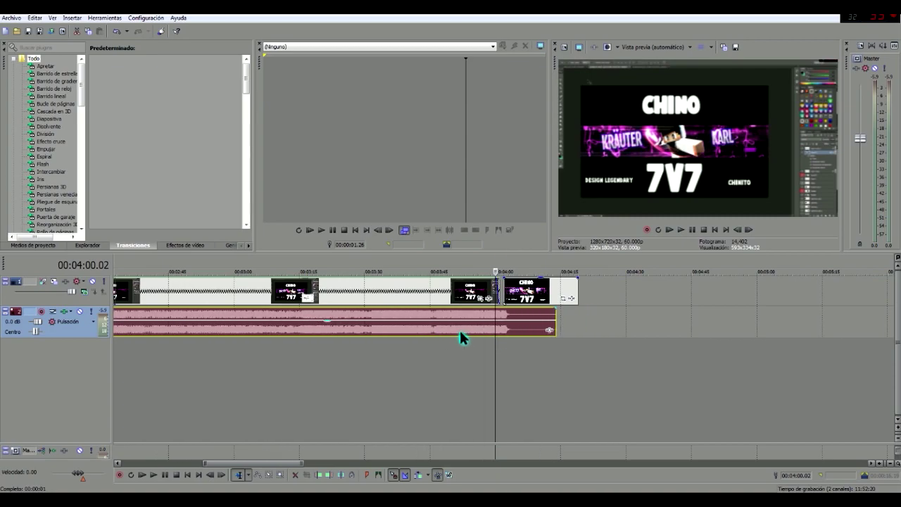
- Move the music later so it overlaps the banner, then play the transition from just before 4:00
left_click_drag(405, 327, 441, 327)
left_click(493, 359)
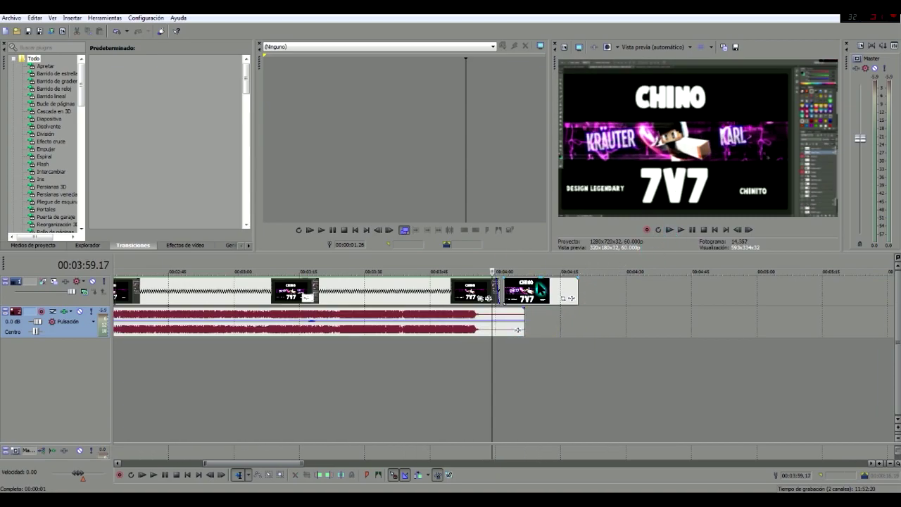
left_click(681, 228)
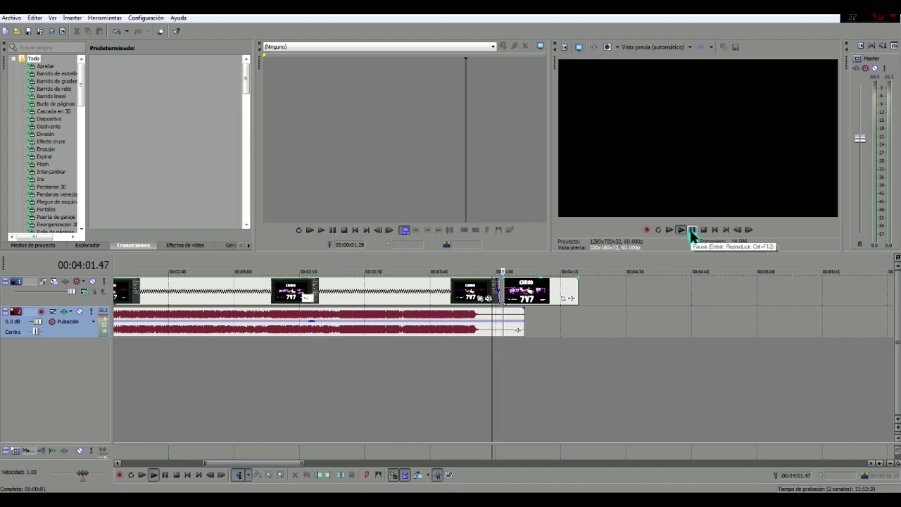
left_click(691, 231)
- Give the banner clip a 1.50-second fade-in and play it back
left_click(504, 281)
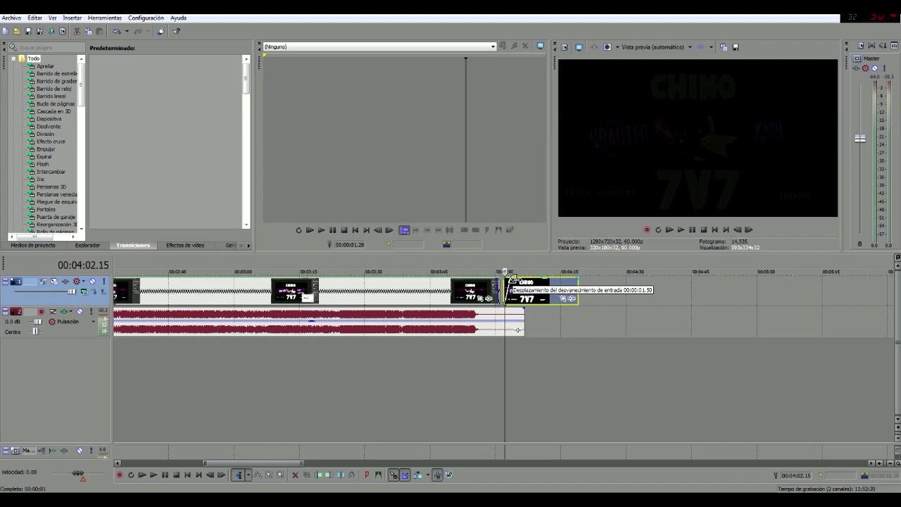
left_click(680, 230)
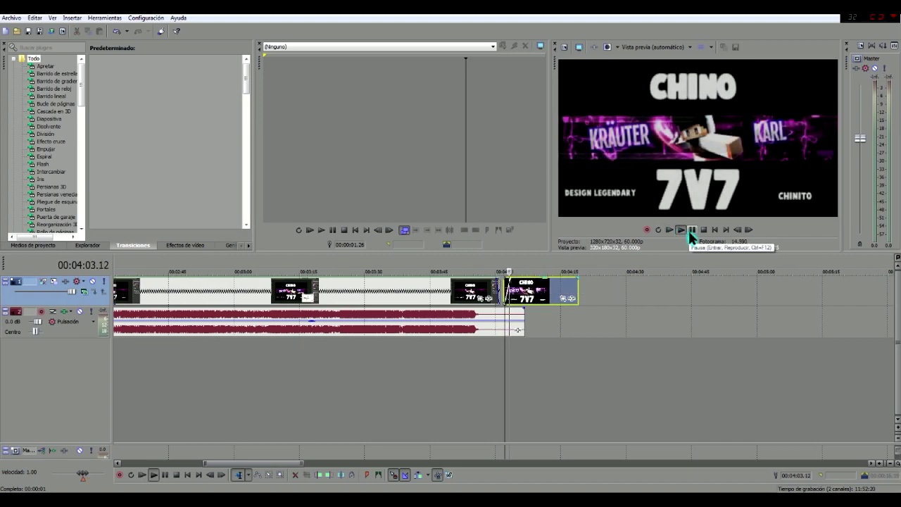
left_click(691, 230)
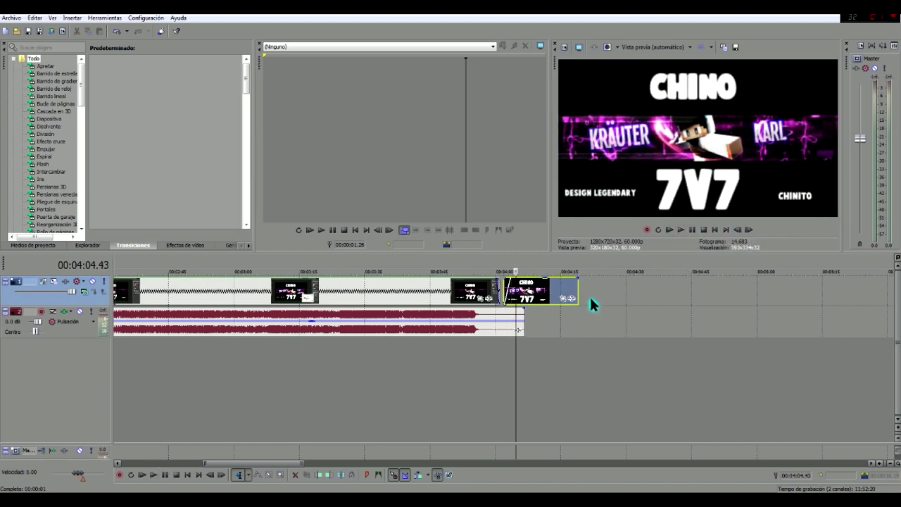
- Open Event Pan/Crop for the banner and enlarge and position its window
left_click(563, 299)
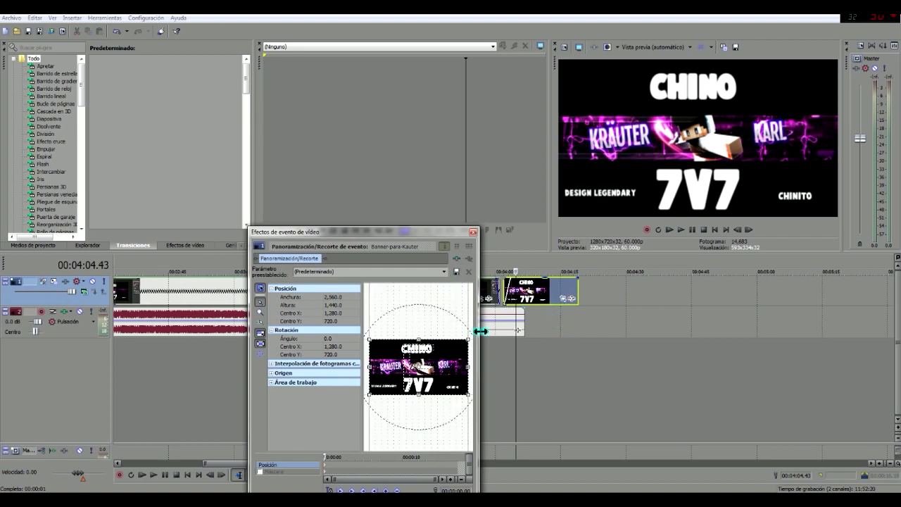
left_click_drag(480, 331, 710, 330)
left_click_drag(614, 236, 494, 137)
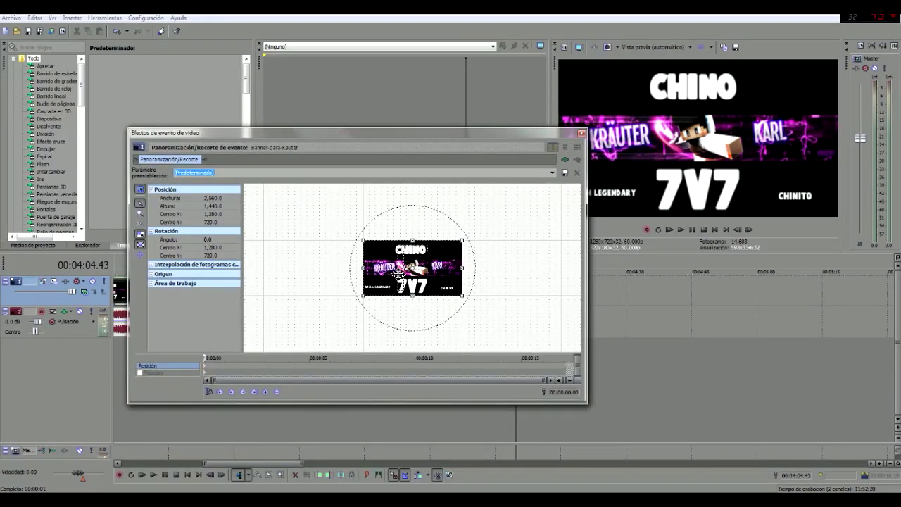
scroll(482, 303, "up", 1)
scroll(450, 288, "up", 2)
scroll(450, 289, "up", 1)
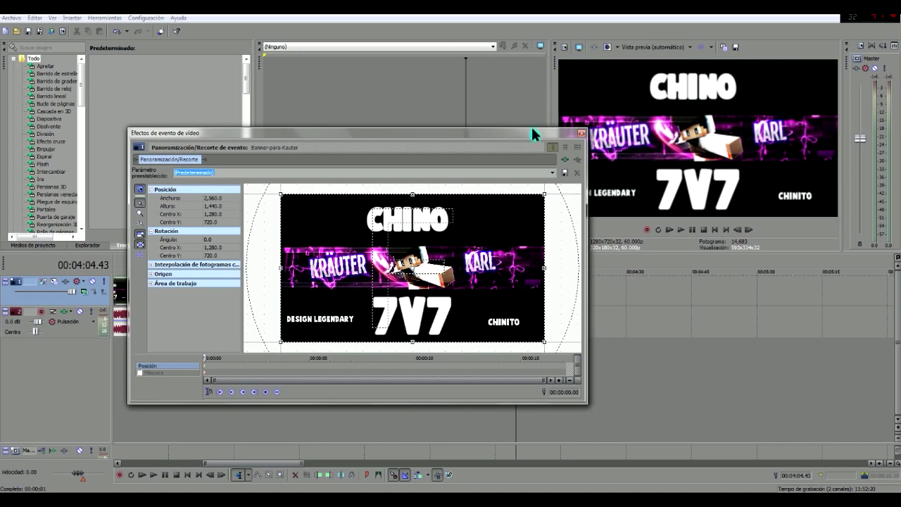
left_click_drag(540, 138, 431, 162)
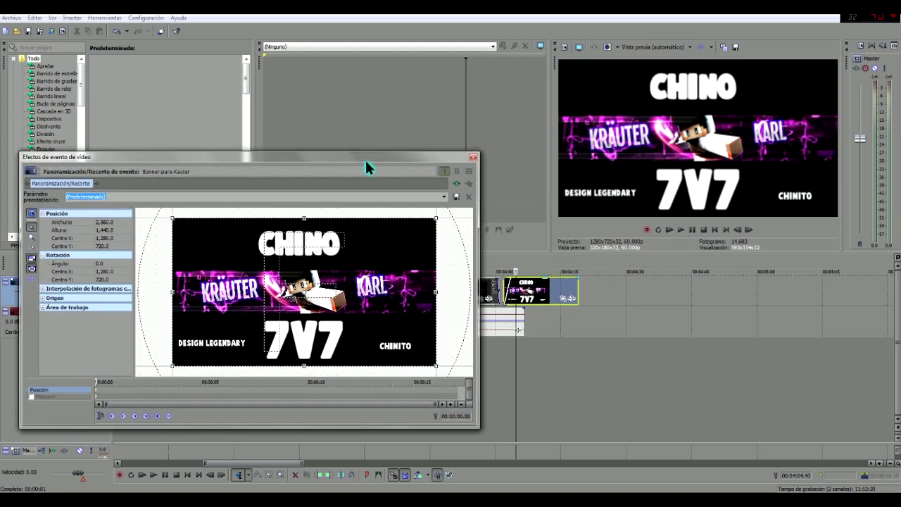
left_click_drag(365, 161, 397, 118)
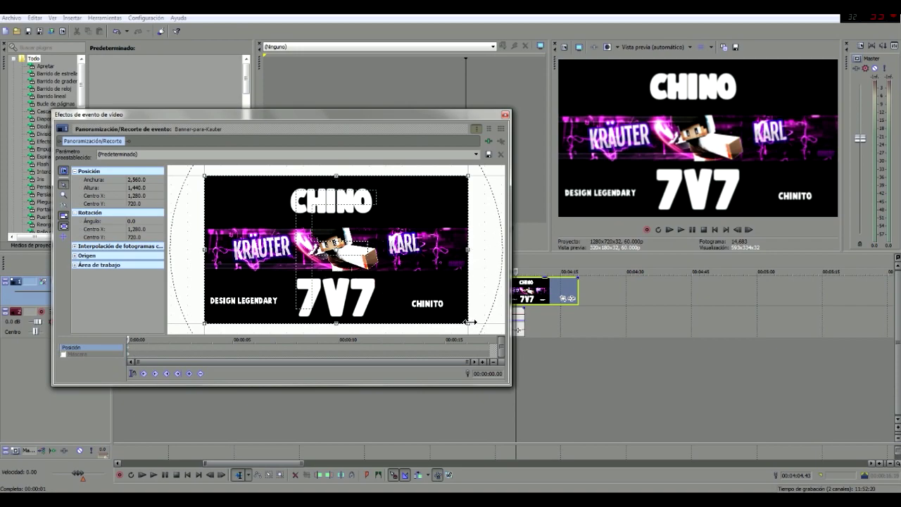
- Zoom the crop frame onto KRÄUTER and slide it right across the name
mouse_move(466, 322)
left_mouse_down()
mouse_move(399, 269)
mouse_move(224, 262)
left_mouse_up()
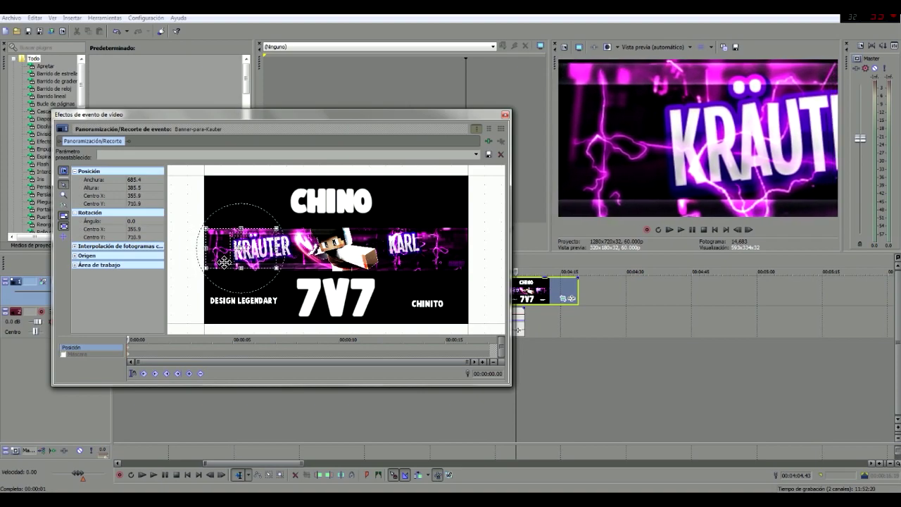
left_click_drag(224, 262, 222, 262)
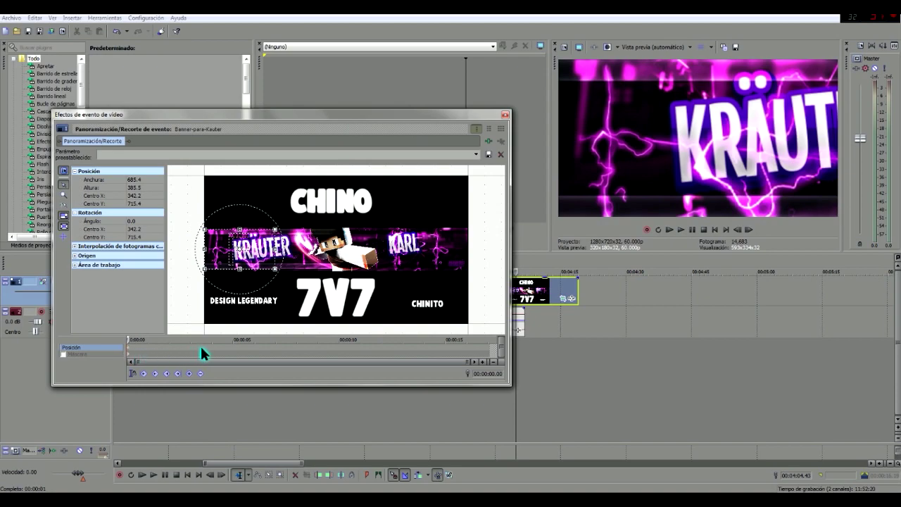
left_click_drag(251, 266, 300, 264)
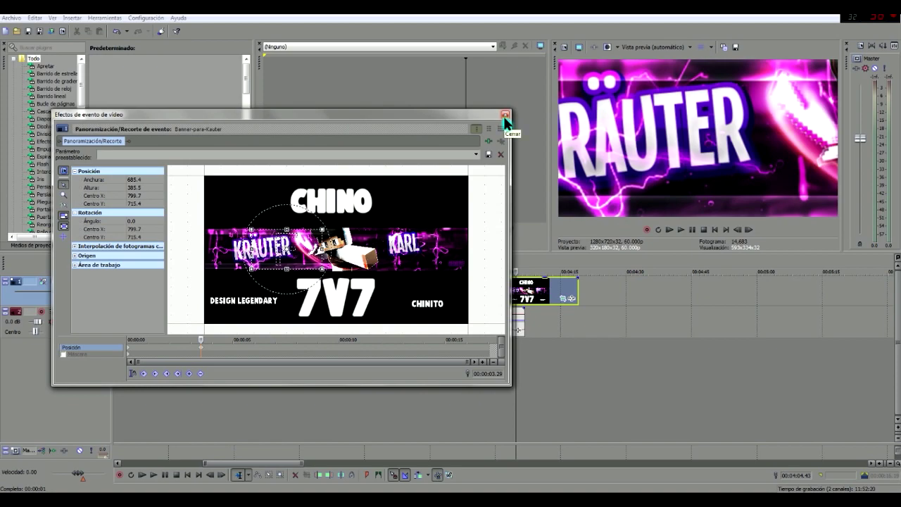
- Close Pan/Crop and play back the KRÄUTER zoom from before the banner
left_click(505, 115)
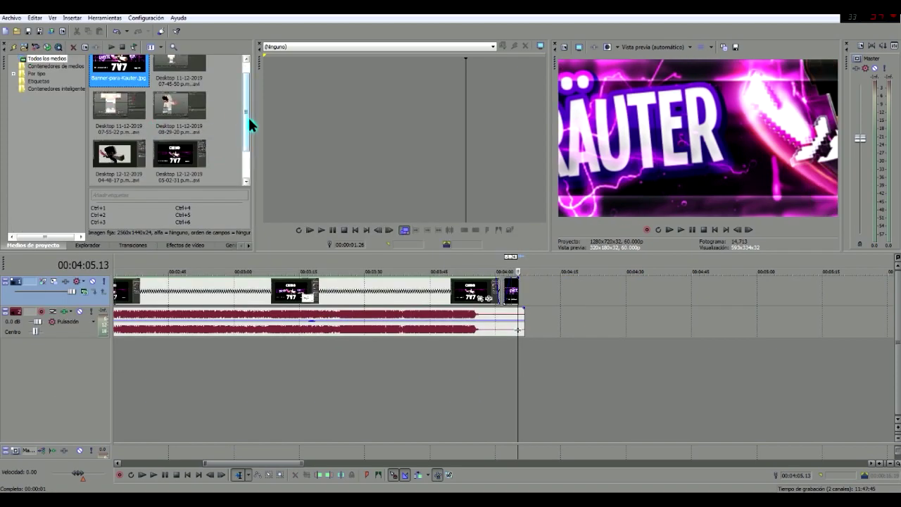
left_click(502, 341)
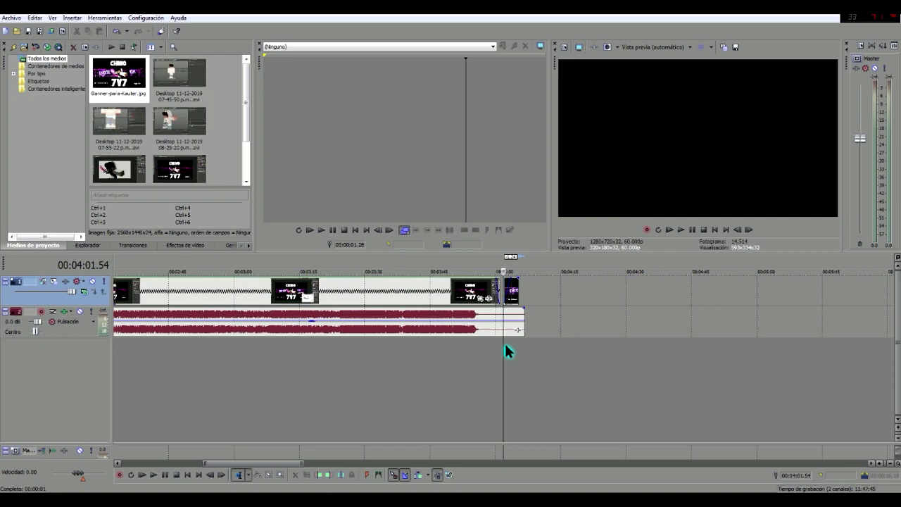
left_click(681, 230)
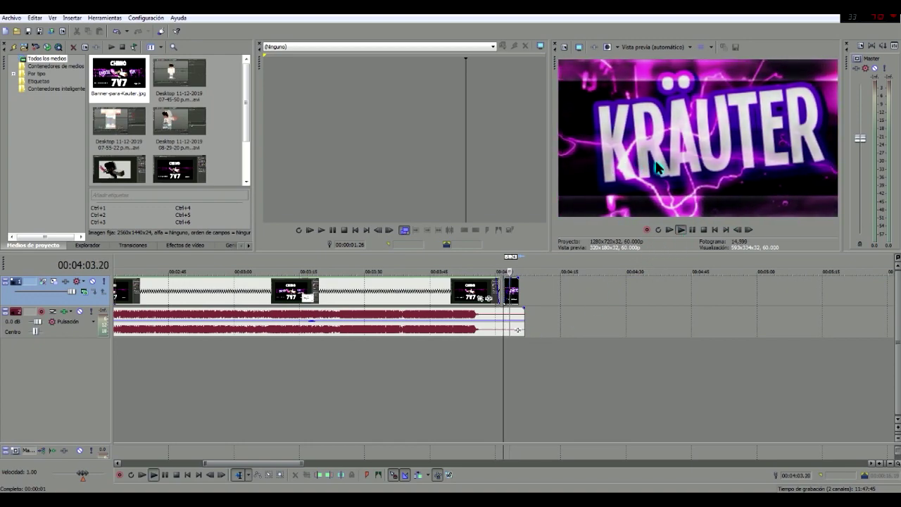
left_click(702, 229)
- Add another banner copy, zoom its crop onto KARL, and shift it left by 00:00:05.00
mouse_move(118, 73)
left_mouse_down()
mouse_move(519, 299)
mouse_move(533, 295)
left_mouse_up()
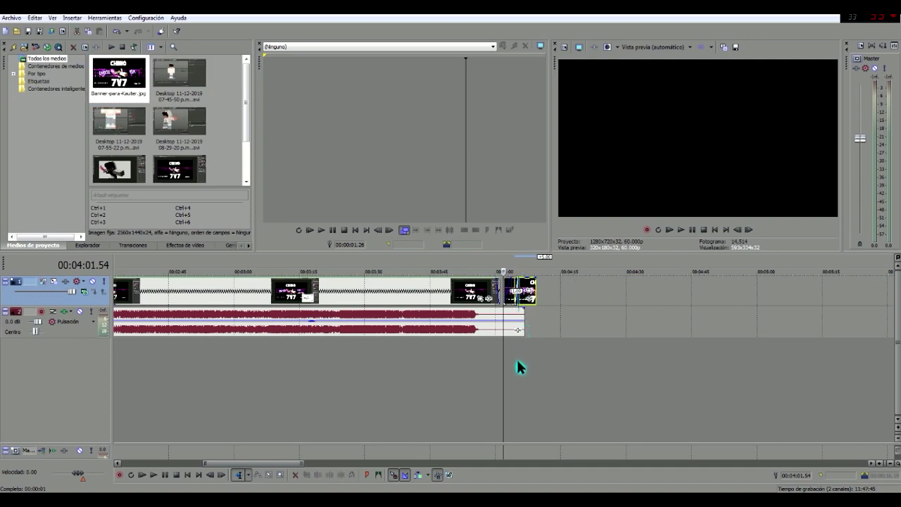
left_click(518, 366)
left_click(530, 292)
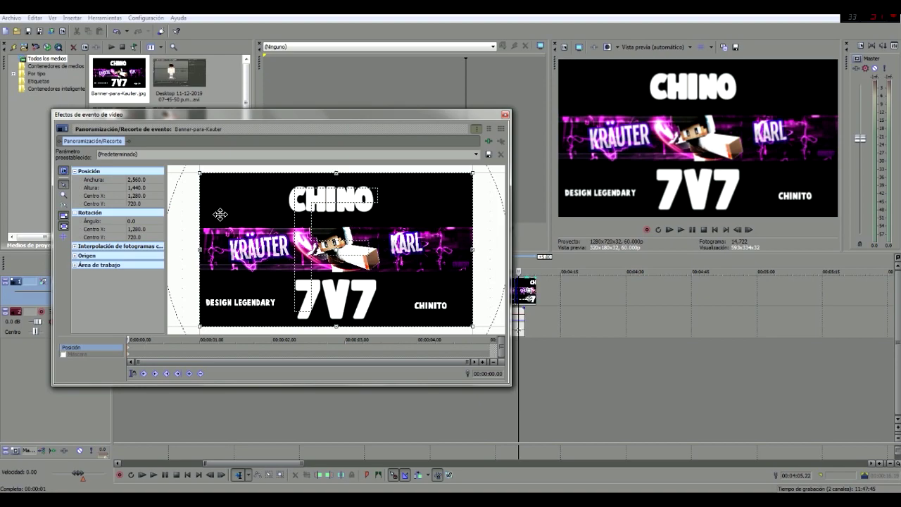
mouse_move(200, 172)
left_mouse_down()
mouse_move(311, 227)
mouse_move(438, 252)
left_mouse_up()
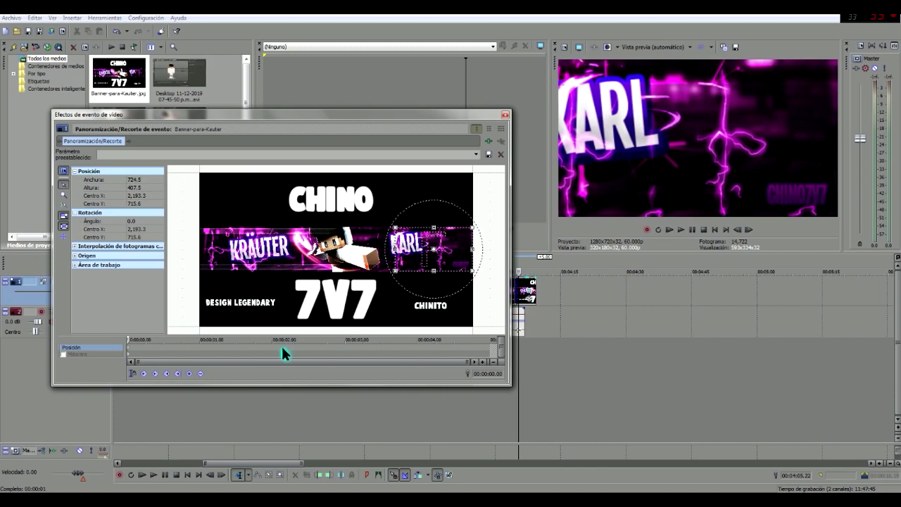
left_click(475, 344)
left_click_drag(426, 261, 370, 262)
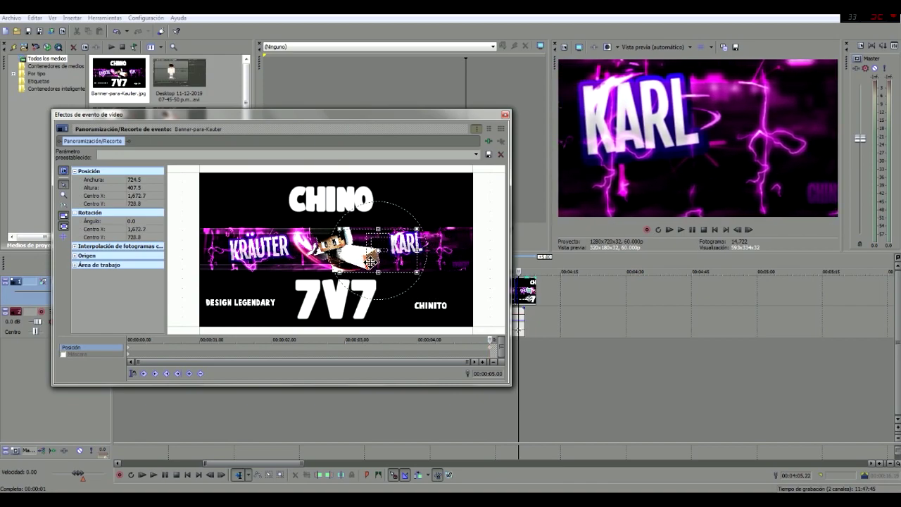
left_click(505, 115)
- Trim the end of the KARL clip shorter and play back the banner section to review it
left_click_drag(521, 299, 512, 299)
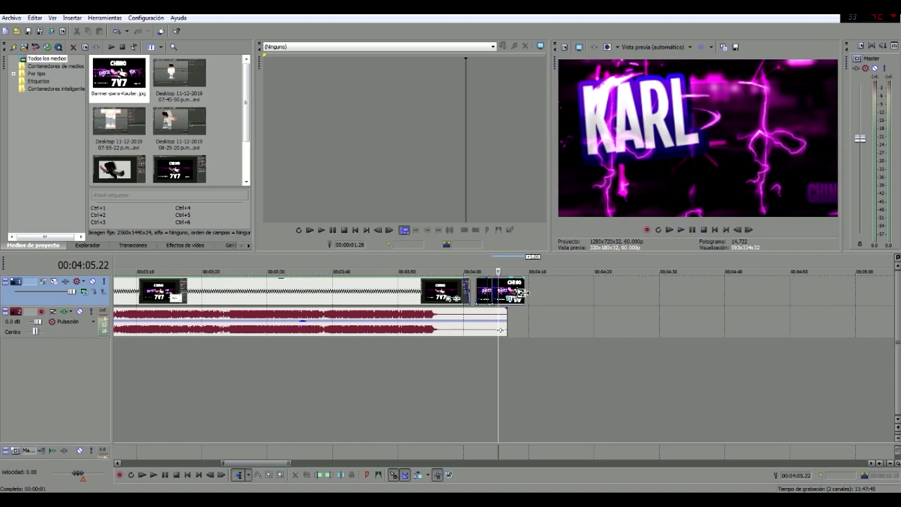
left_click(476, 358)
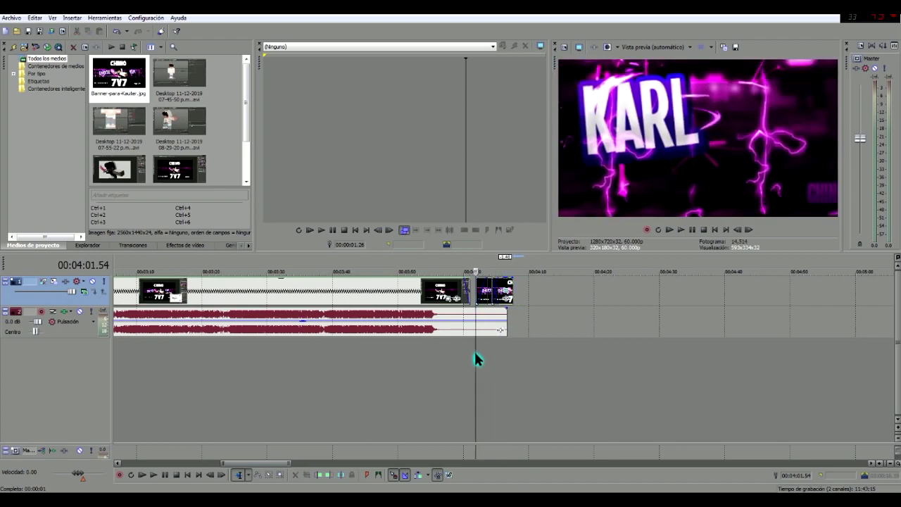
left_click(680, 228)
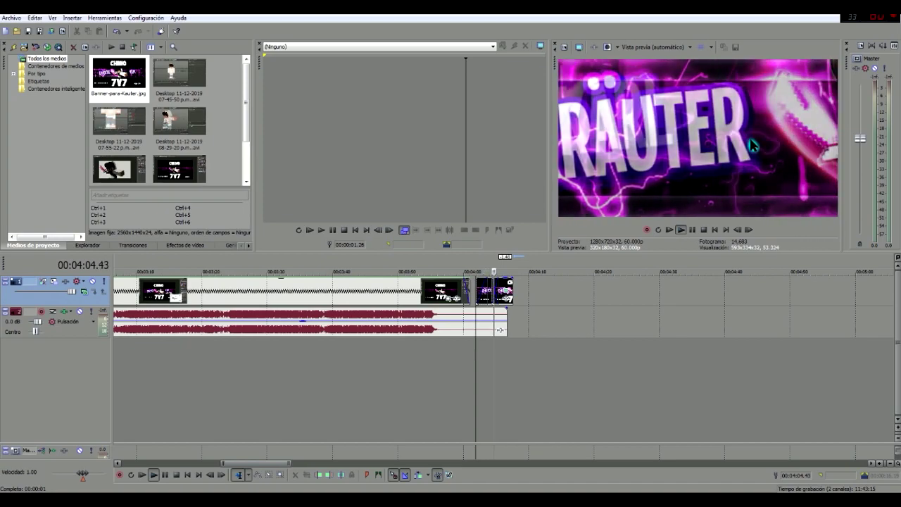
left_click(692, 230)
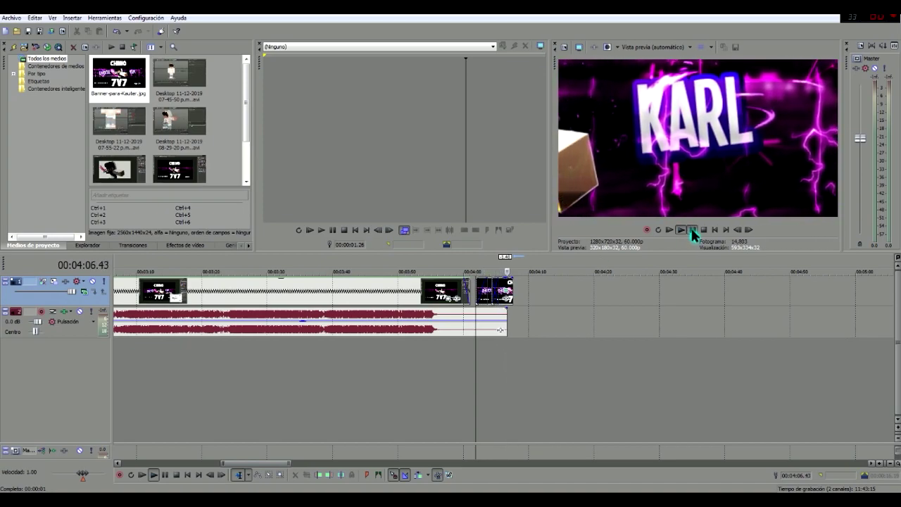
- Add another banner clip framing the central character, widening to width 1,029.4 at 00:00:03.46
left_click_drag(116, 85, 525, 296)
left_click(520, 301)
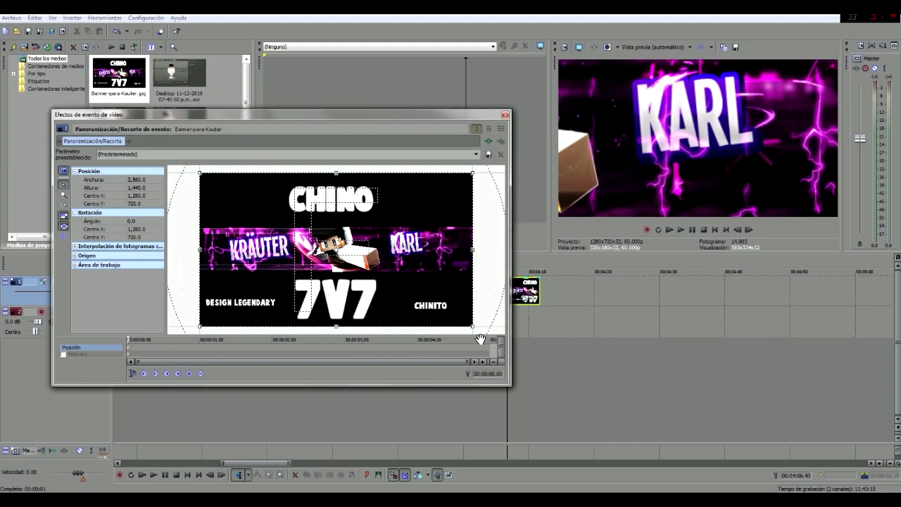
left_click_drag(473, 330, 375, 277)
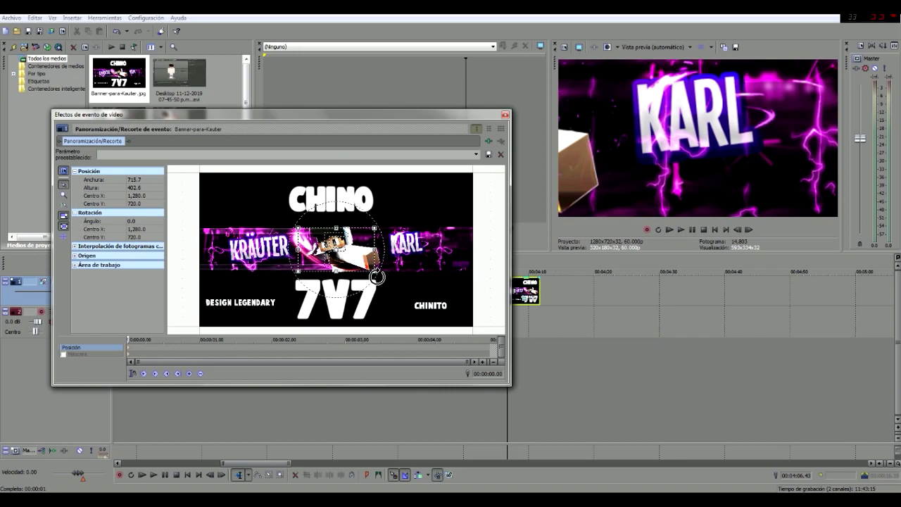
left_click_drag(375, 275, 372, 273)
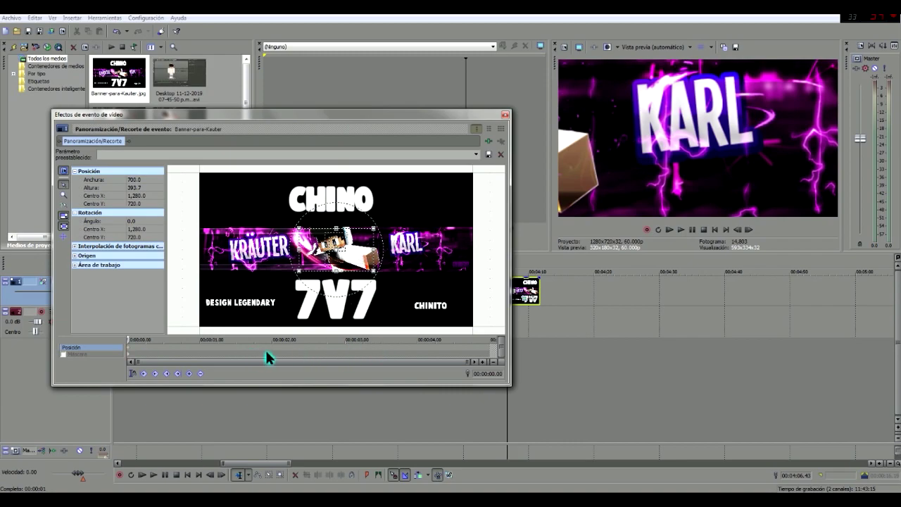
left_click(398, 345)
left_click_drag(373, 271, 396, 283)
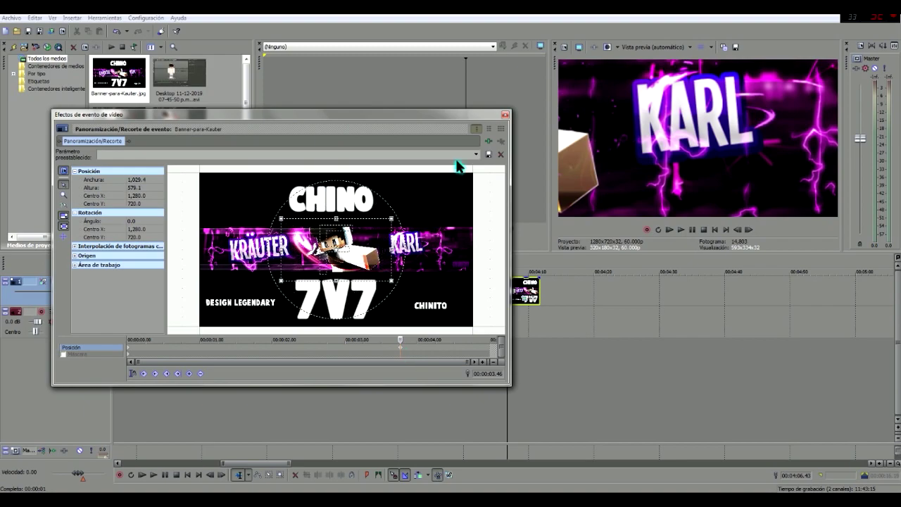
left_click(505, 114)
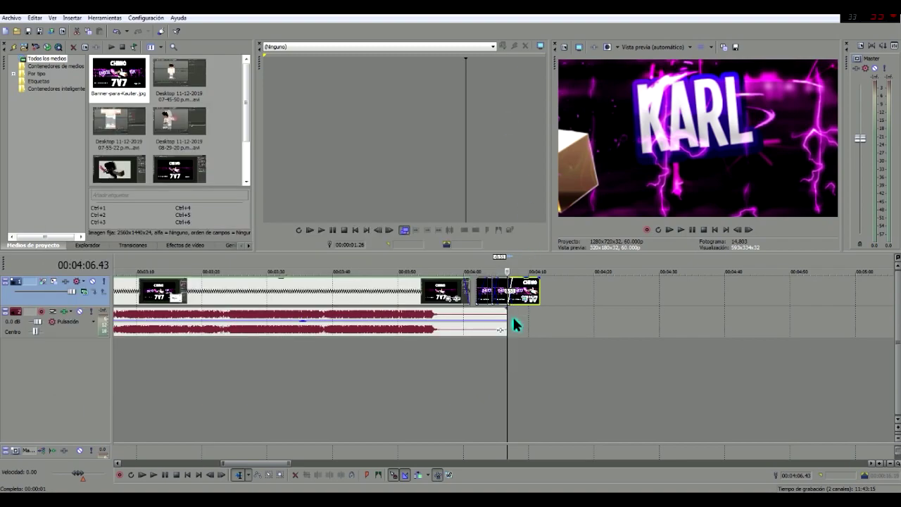
- Review the new zoom, then add a fourth banner clip pulling back from the centre to width 2,355.1 by 00:00:05.00
left_click(681, 229)
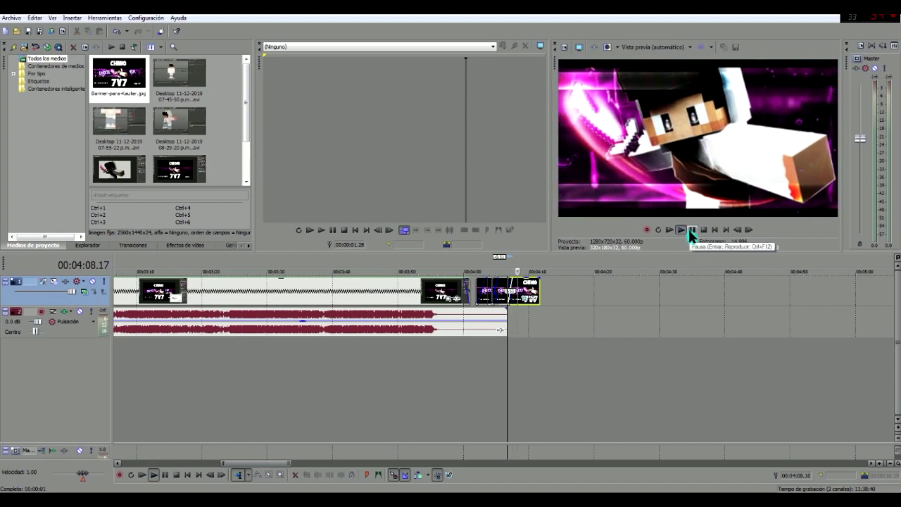
left_click(689, 232)
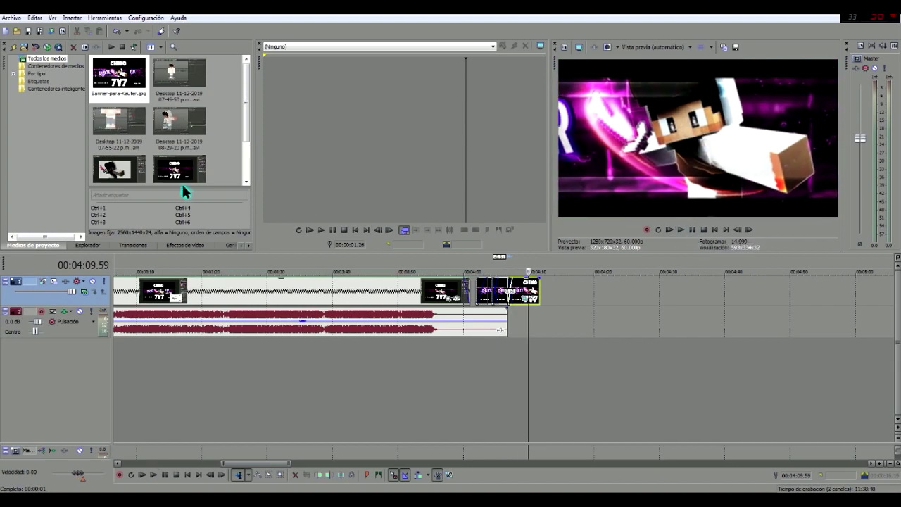
left_click_drag(127, 92, 538, 298)
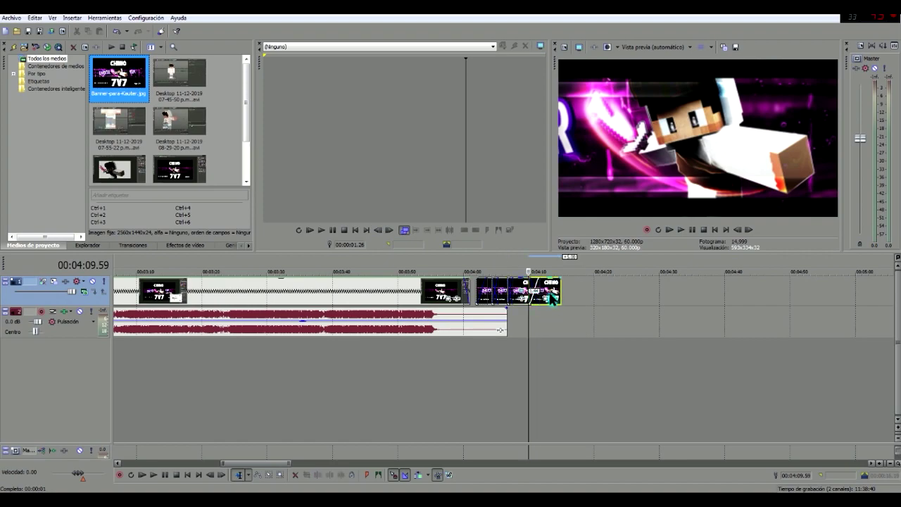
left_click(548, 301)
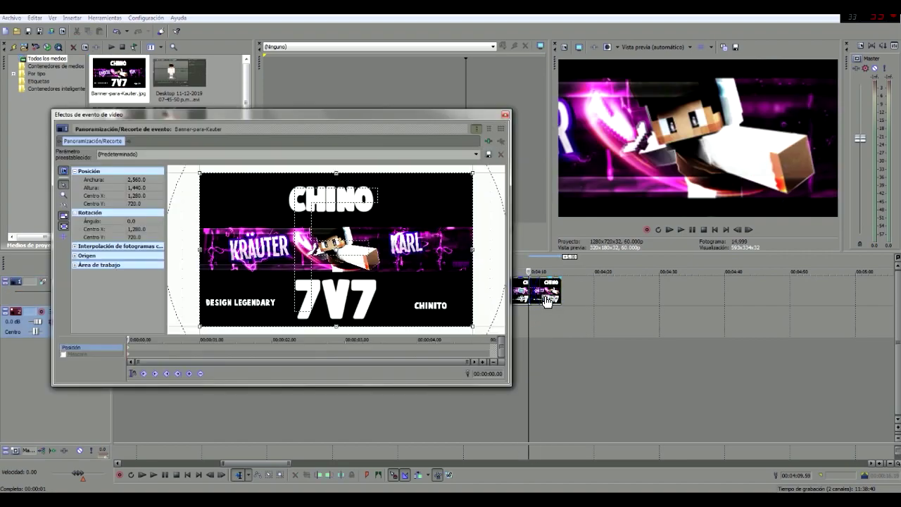
left_click_drag(470, 328, 413, 293)
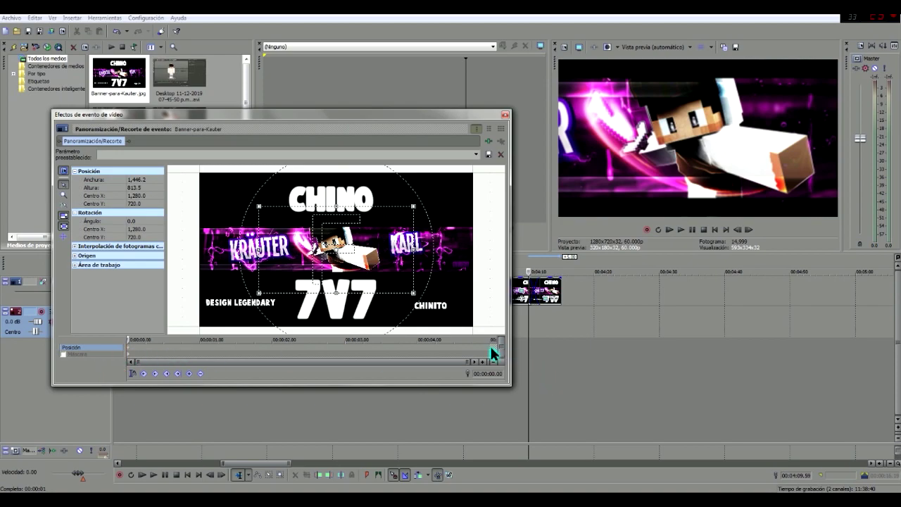
left_click_drag(411, 293, 461, 320)
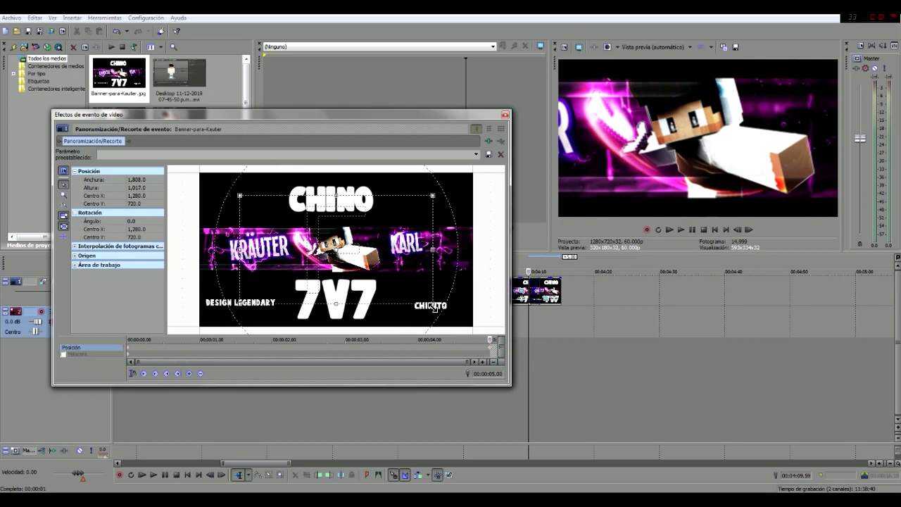
left_click(505, 112)
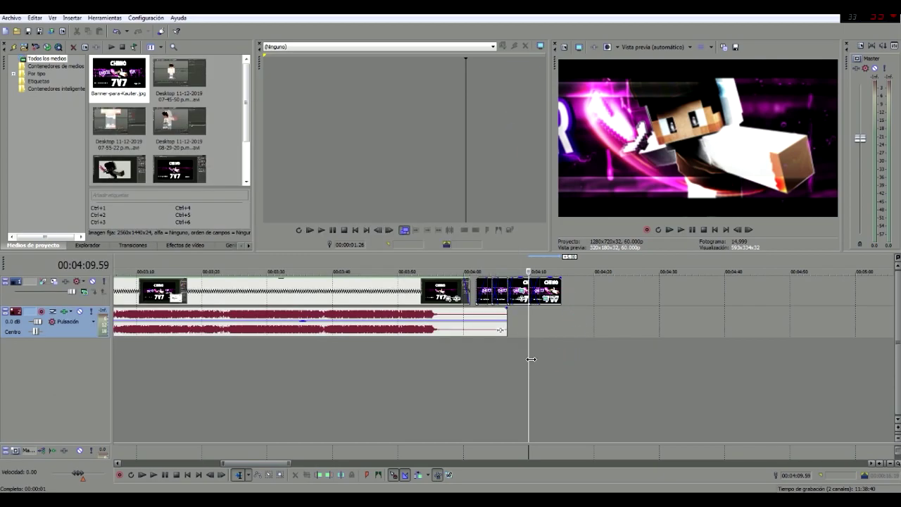
left_click(681, 226)
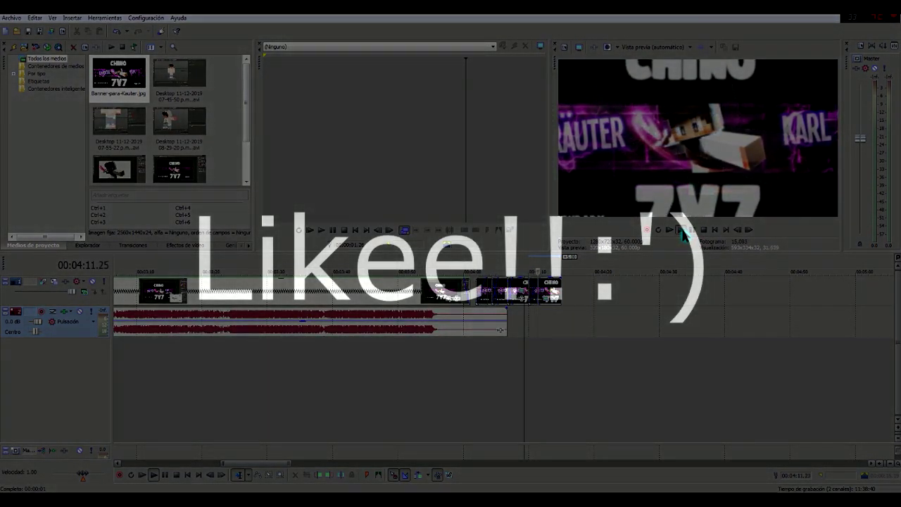